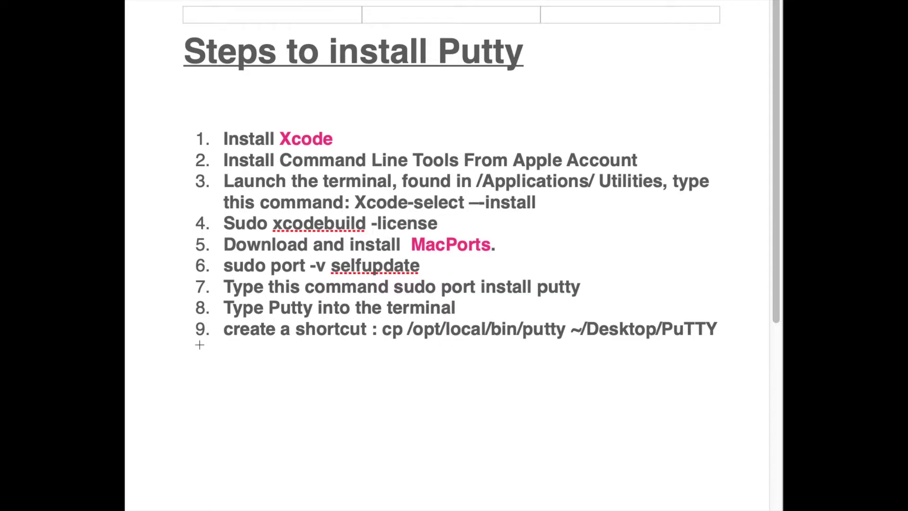
# Switch to the App Store, search for "xcode" and install the Xcode developer tools app.
pyautogui.press('space')
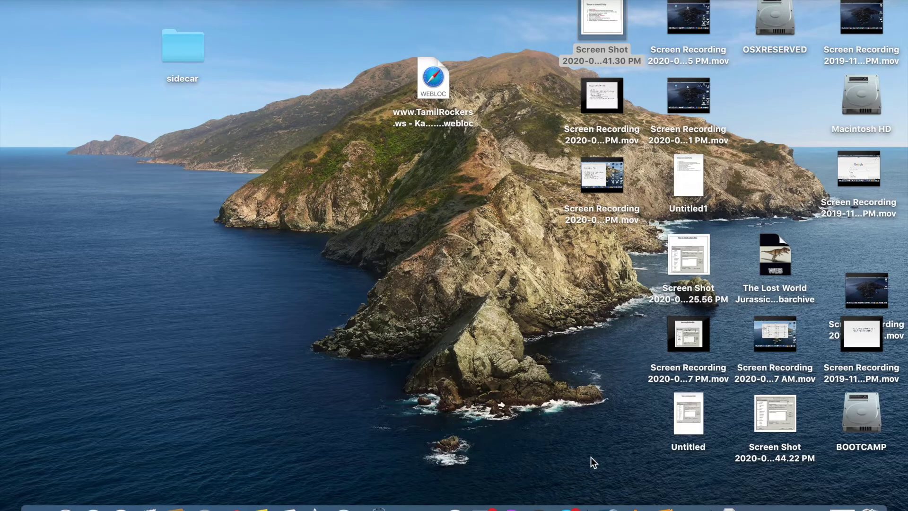
pyautogui.click(566, 507)
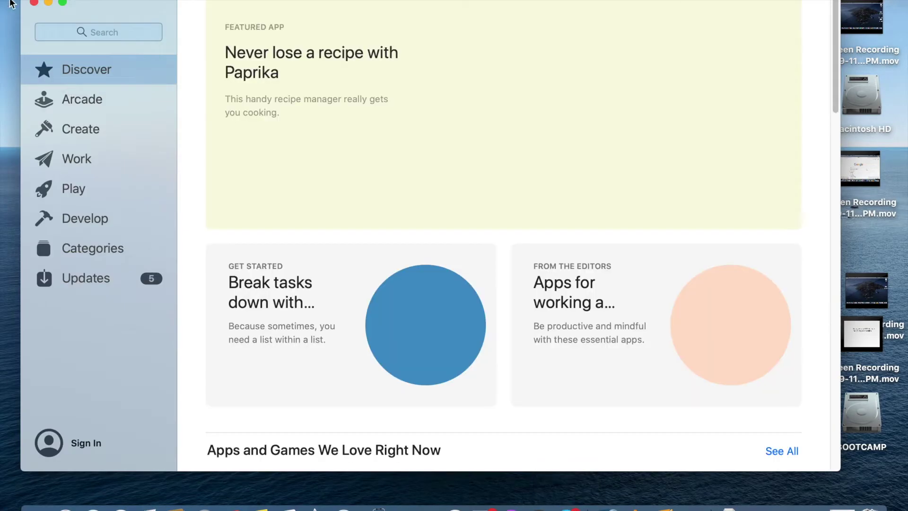
pyautogui.click(84, 30)
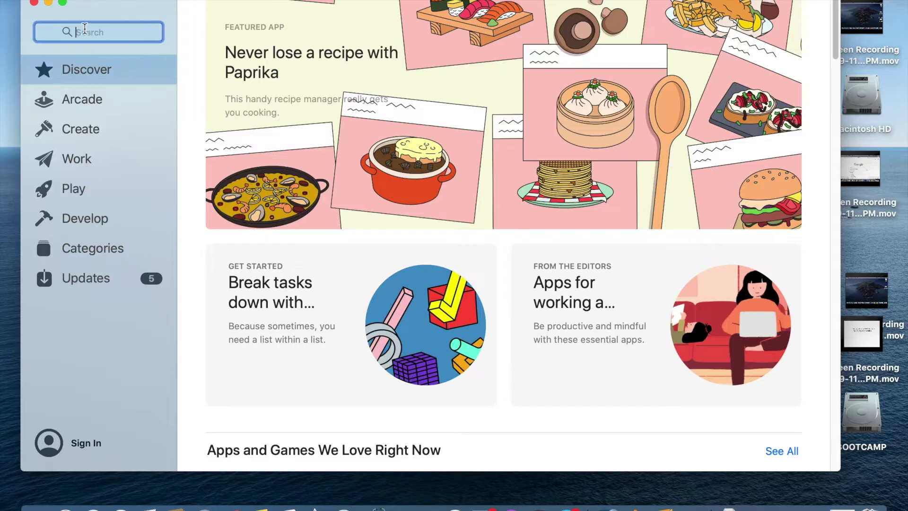
pyautogui.write('xcode')
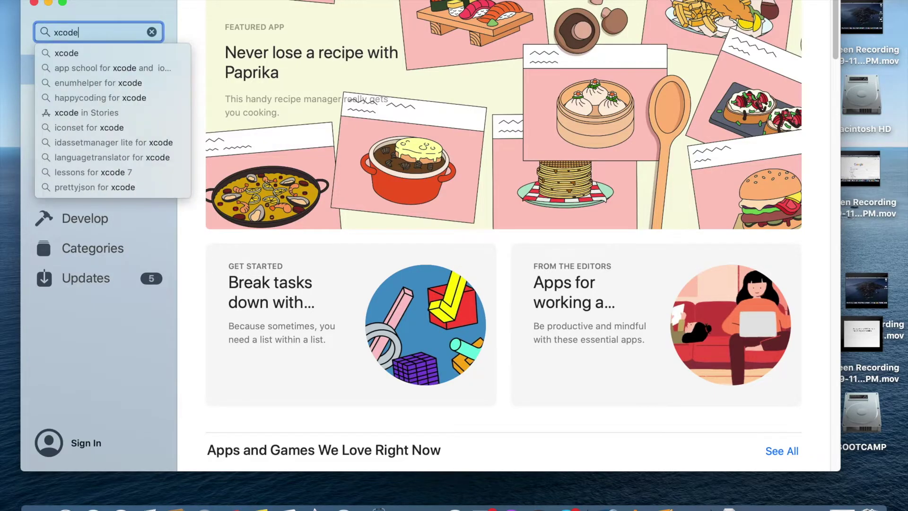
pyautogui.press('Return')
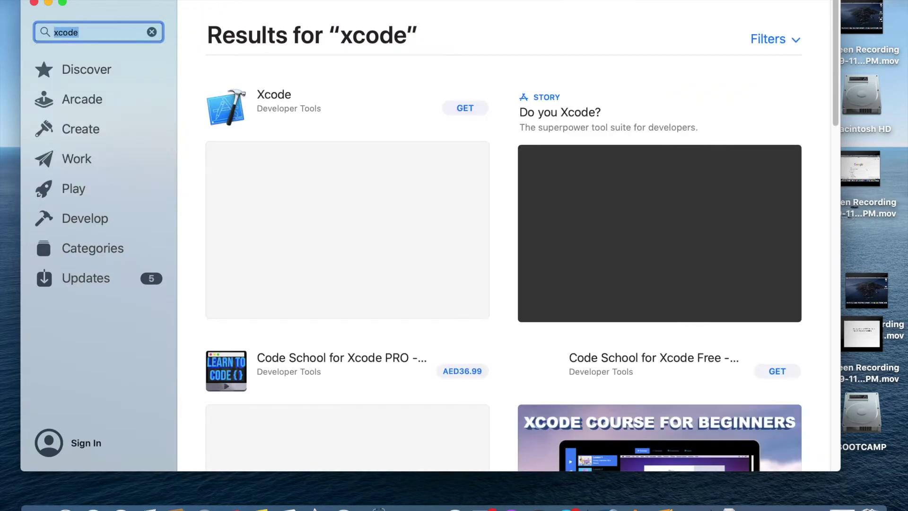
pyautogui.click(478, 108)
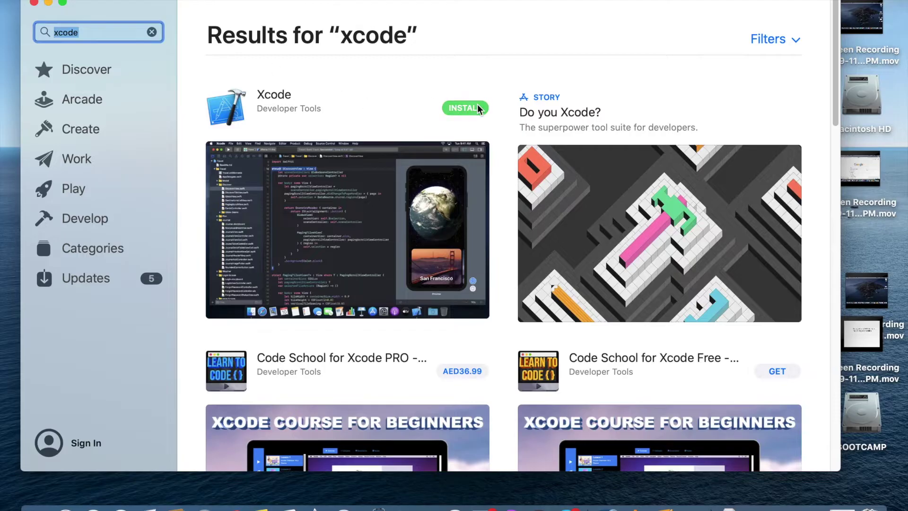
pyautogui.click(478, 107)
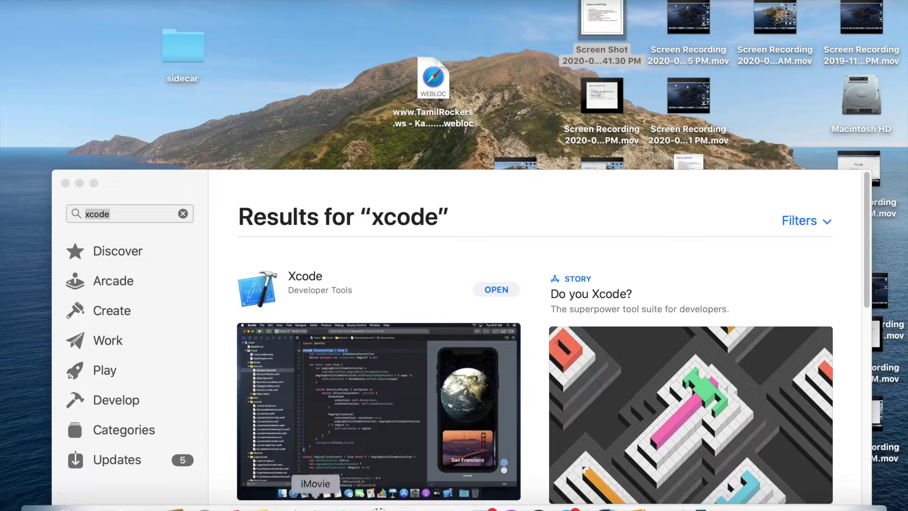
# Switch to Safari, search Google for "command line tools" in a new tab, and open the Command Line Tools for Xcode - Apple result.
pyautogui.click(341, 507)
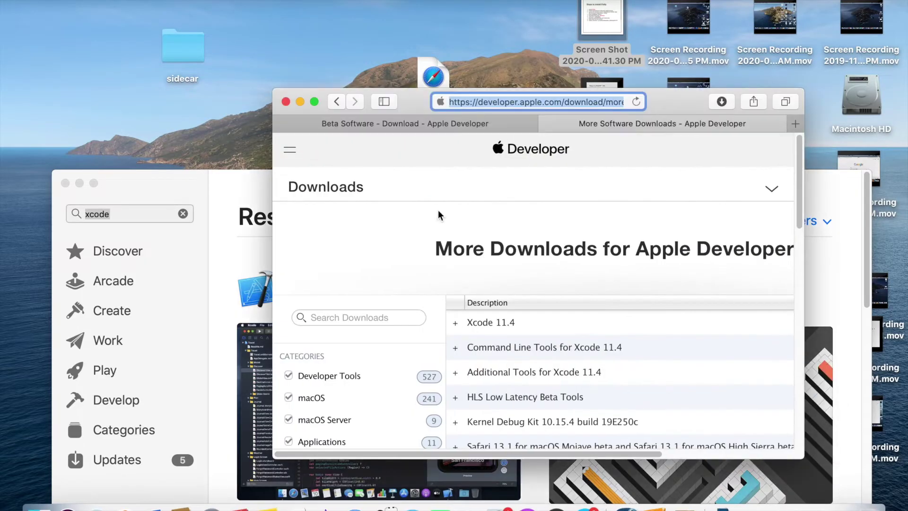
pyautogui.click(795, 124)
pyautogui.write('goo')
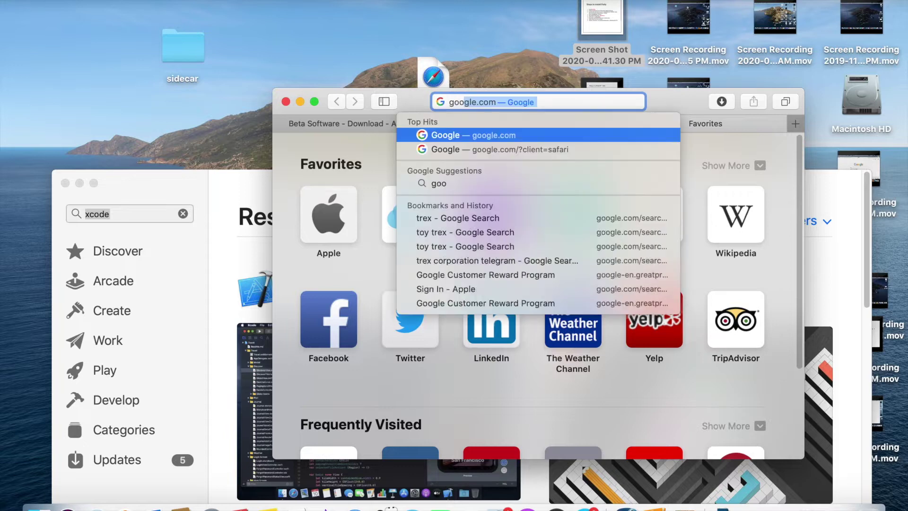
pyautogui.press('Return')
pyautogui.write('command')
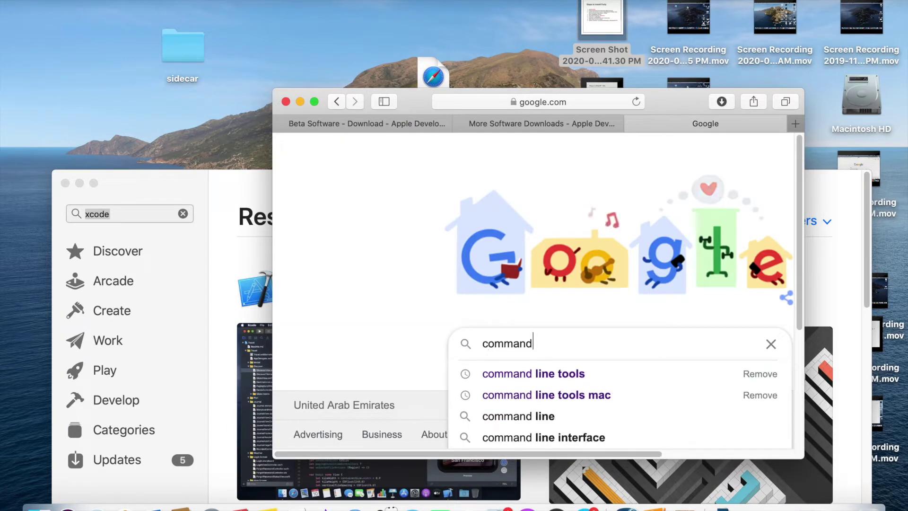
pyautogui.click(567, 377)
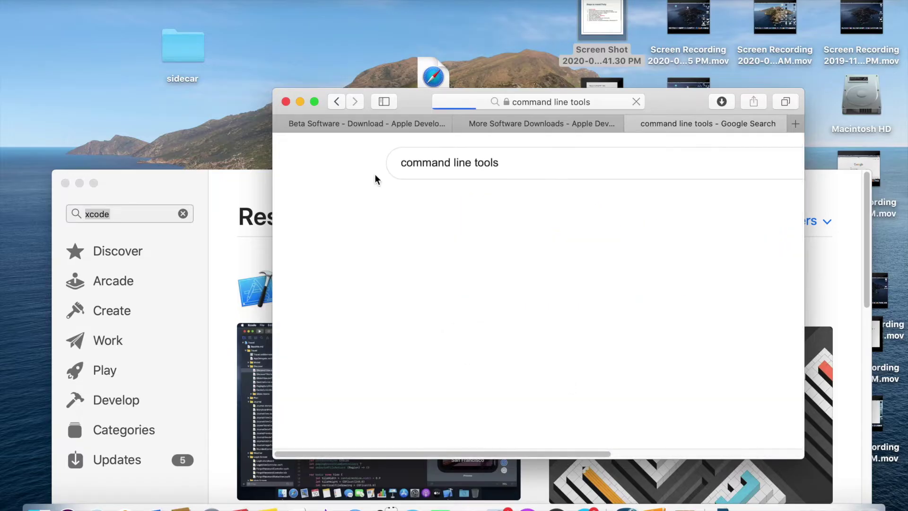
pyautogui.click(314, 102)
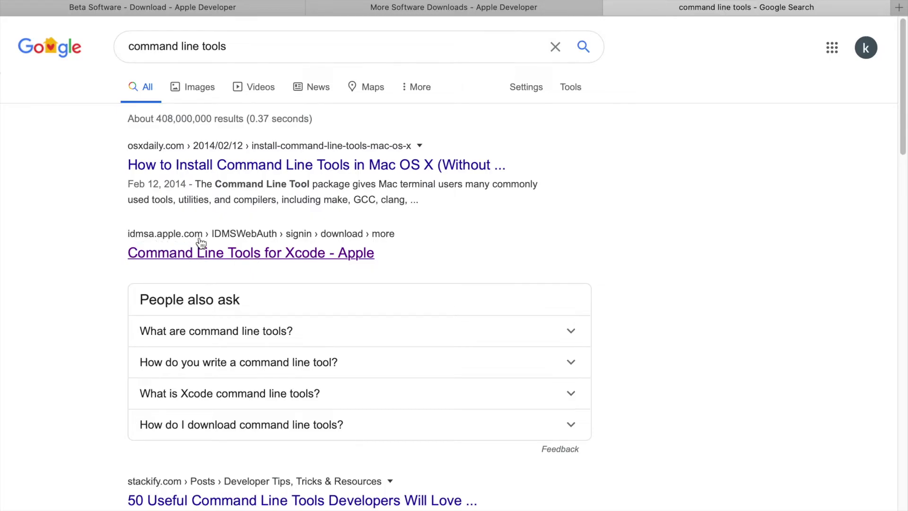
pyautogui.click(254, 251)
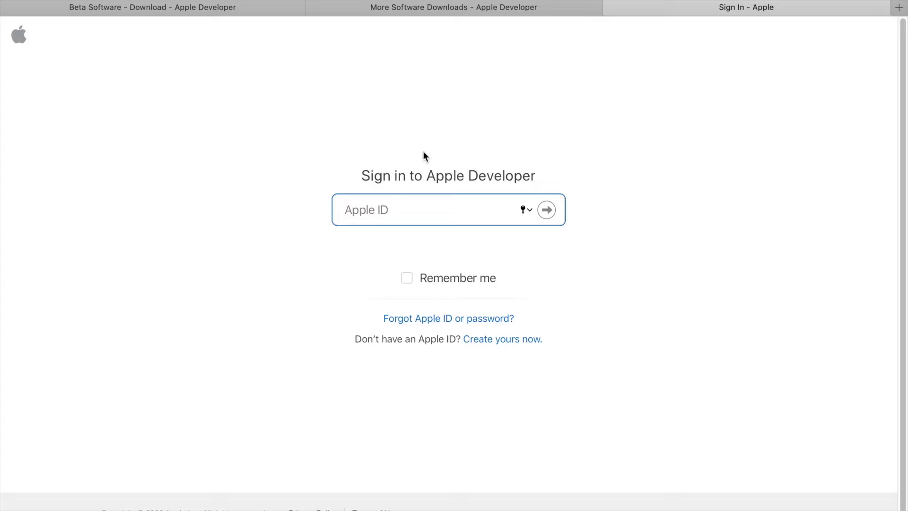
# Close the sign-in page and download Command Line Tools for Xcode 11.4.dmg from More Downloads, allowing downloads from developer.apple.com.
pyautogui.click(611, 8)
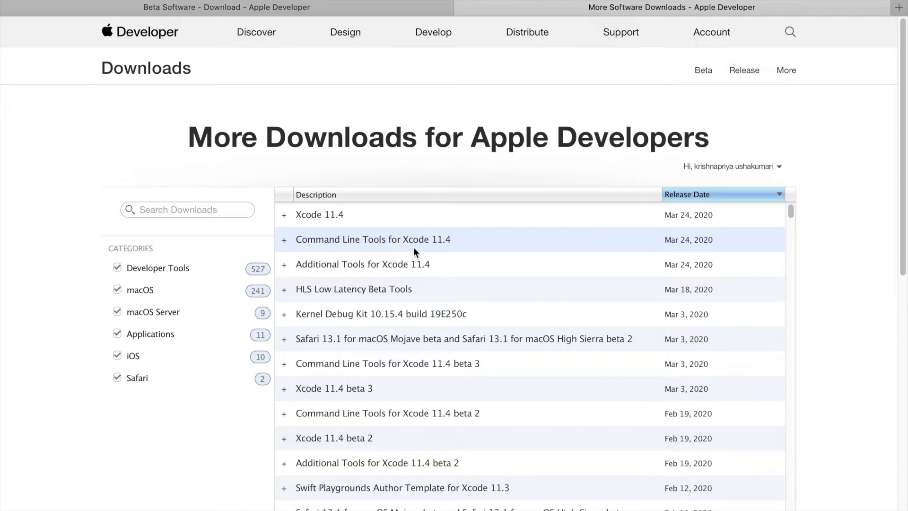
pyautogui.click(370, 243)
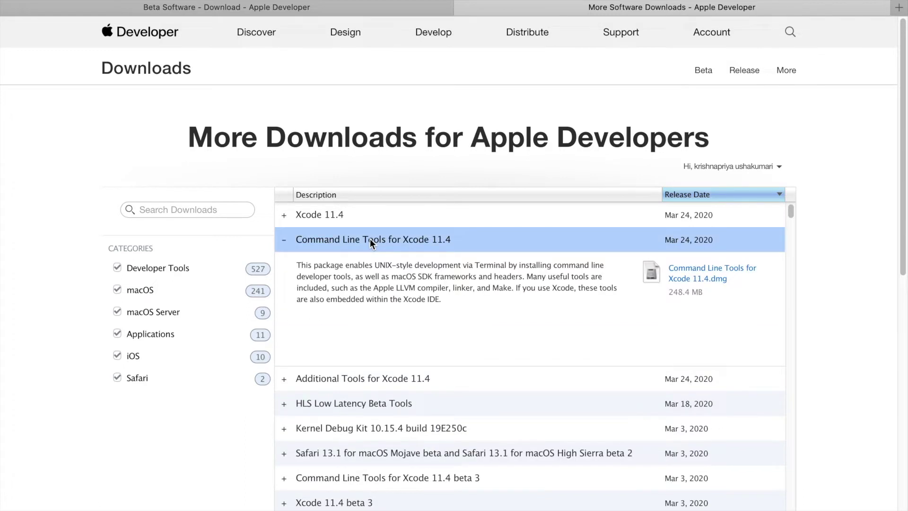
pyautogui.click(714, 275)
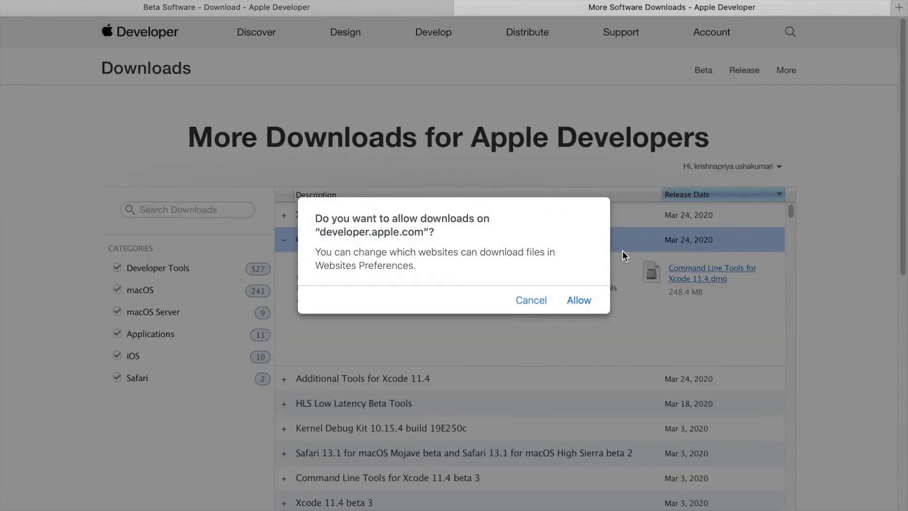
pyautogui.click(579, 301)
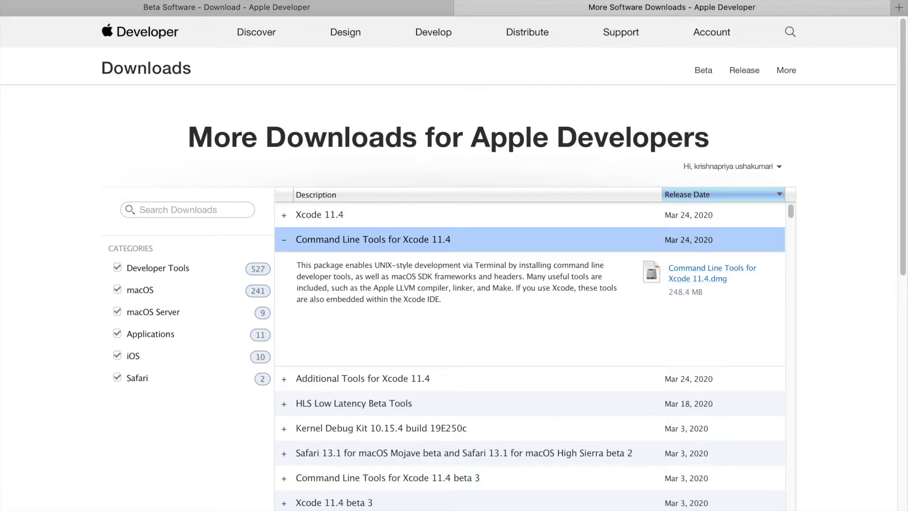
# Open the downloaded Command Line Tools disk image and launch the Command Line Tools.pkg installer.
pyautogui.click(814, 33)
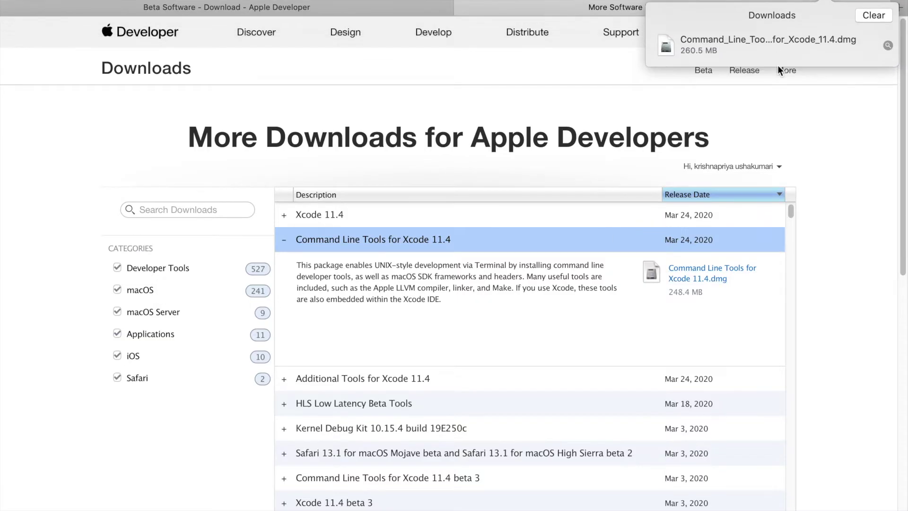
pyautogui.click(791, 51)
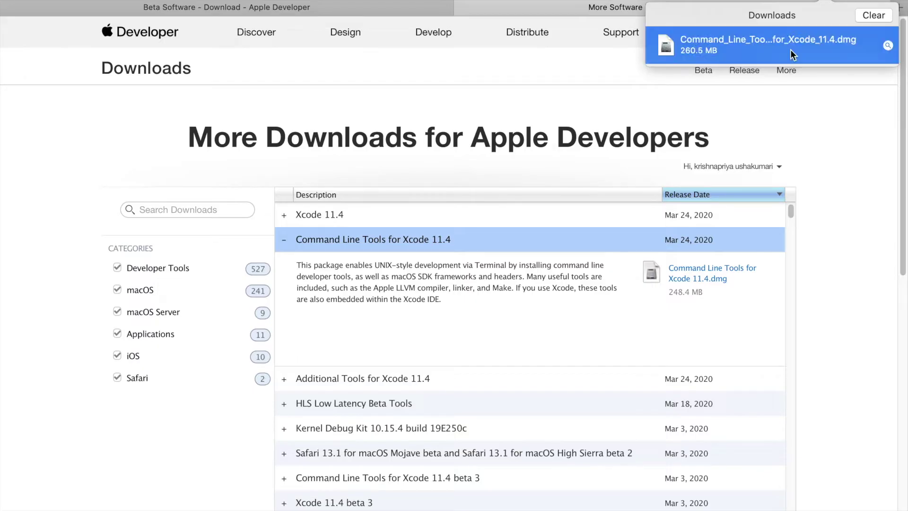
pyautogui.doubleClick(790, 49)
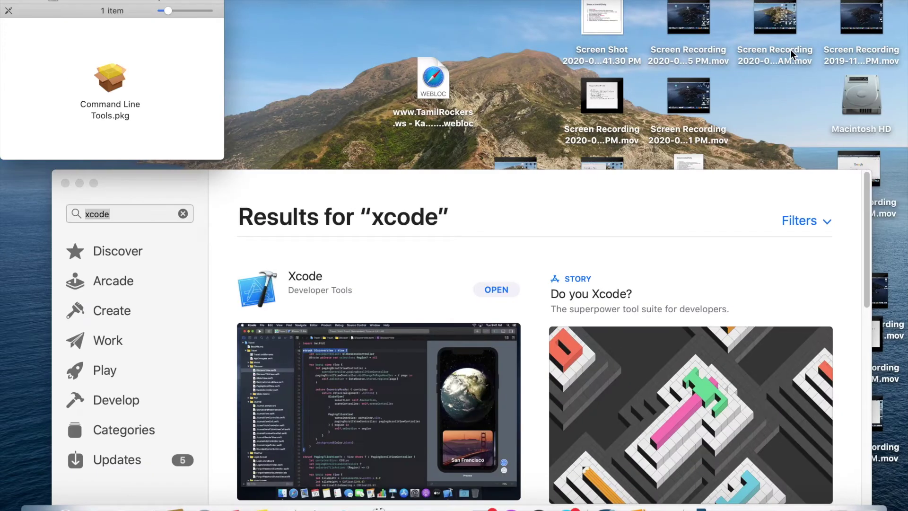
pyautogui.click(113, 79)
pyautogui.doubleClick(112, 79)
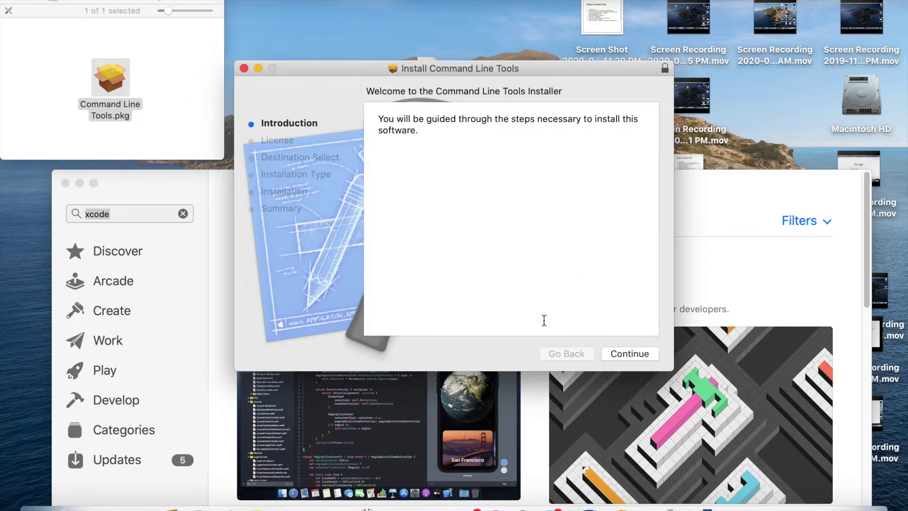
# Go past the installer introduction and agree to the Command Line Tools software license.
pyautogui.click(634, 354)
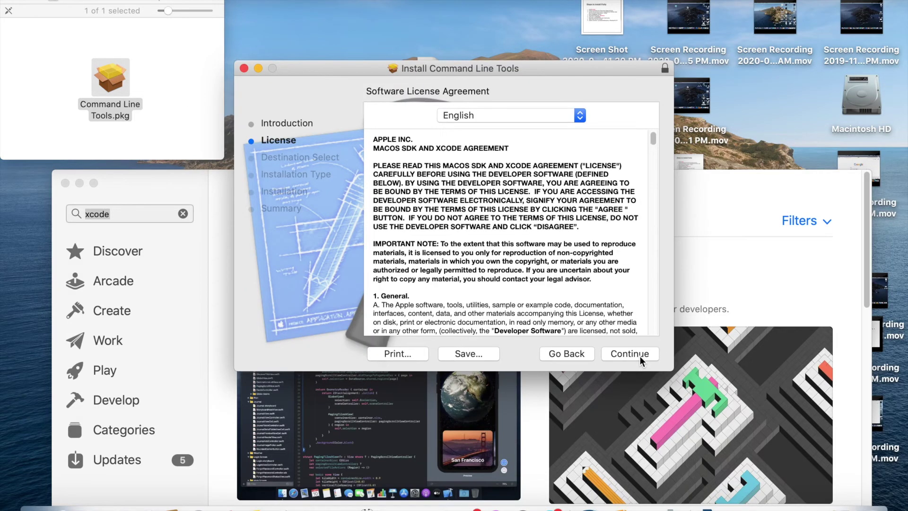
pyautogui.click(628, 355)
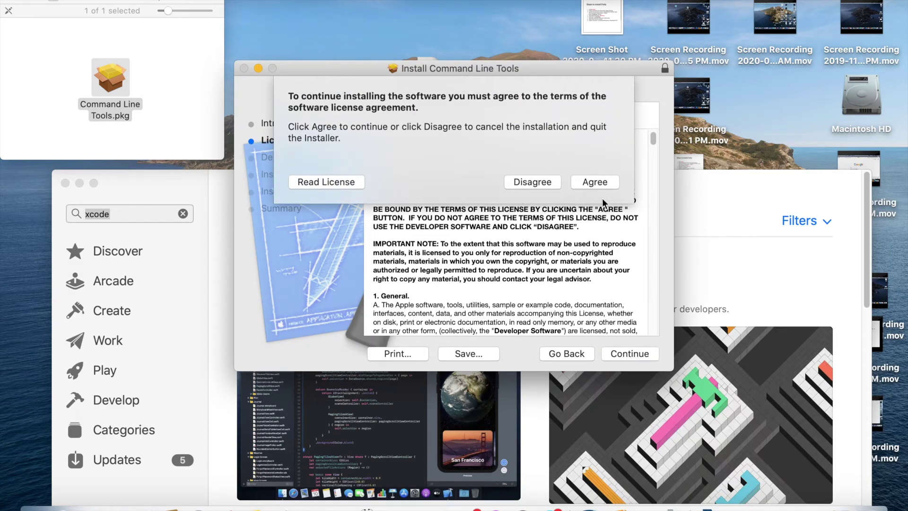
pyautogui.click(597, 183)
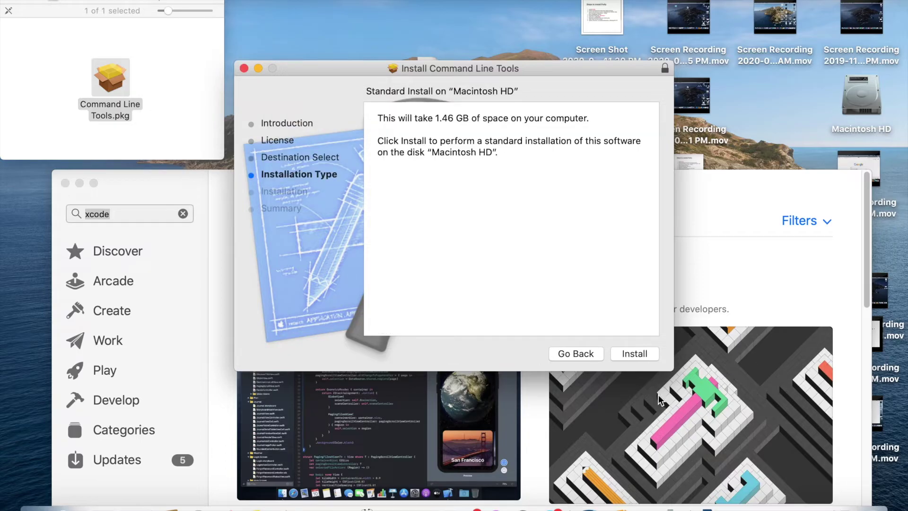
# Run the standard install on Macintosh HD, authorize it with the account password, and close the installer, keeping the package.
pyautogui.click(643, 352)
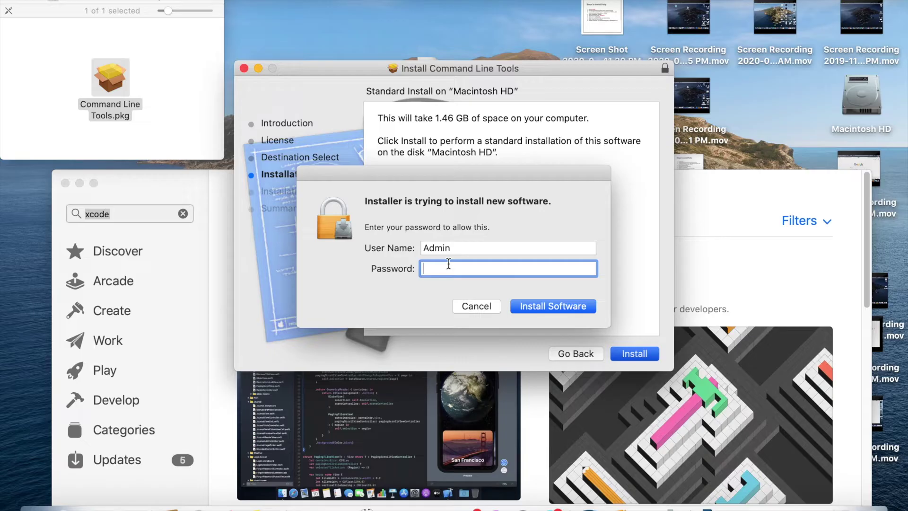
pyautogui.write('••••••')
pyautogui.press('Return')
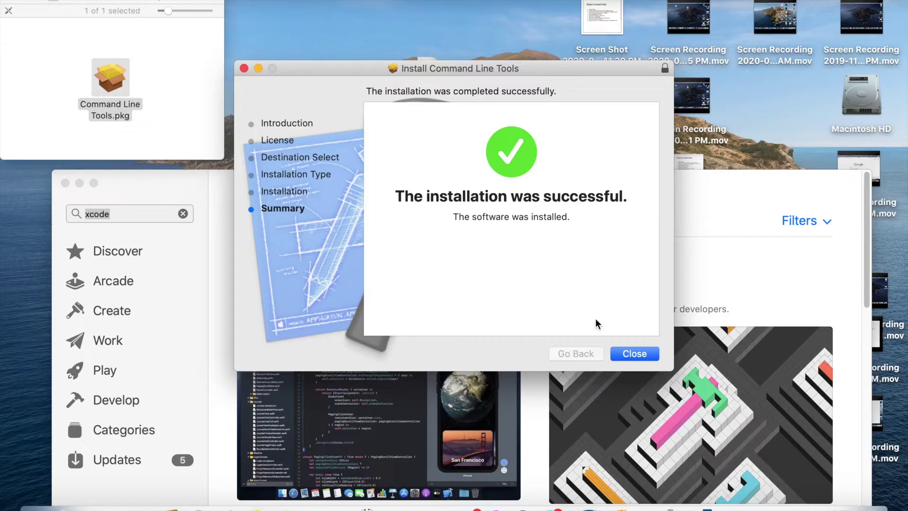
pyautogui.click(638, 353)
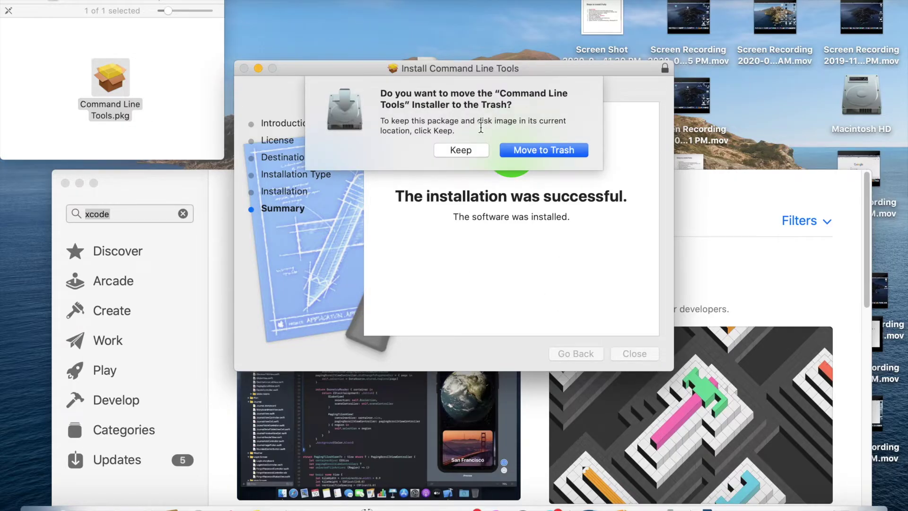
pyautogui.click(457, 149)
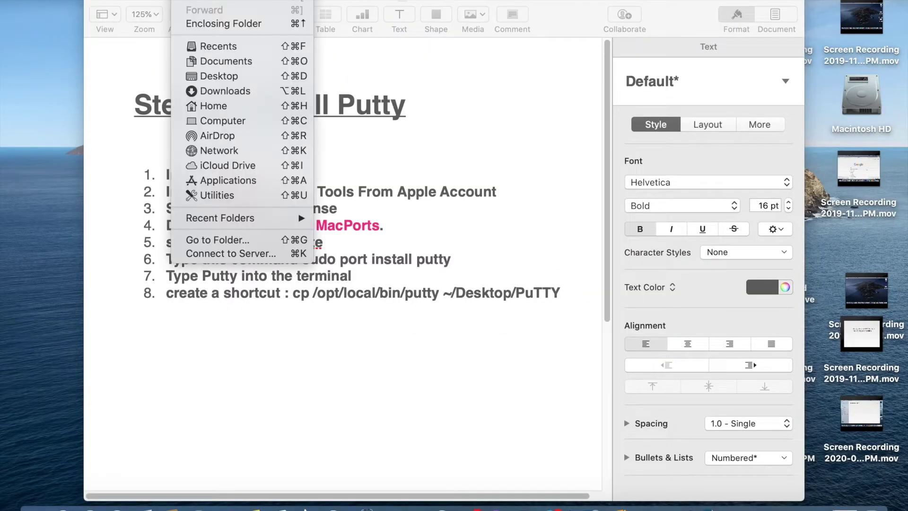
# Open the Utilities folder in Finder and launch Terminal from it.
pyautogui.click(229, 196)
pyautogui.doubleClick(358, 386)
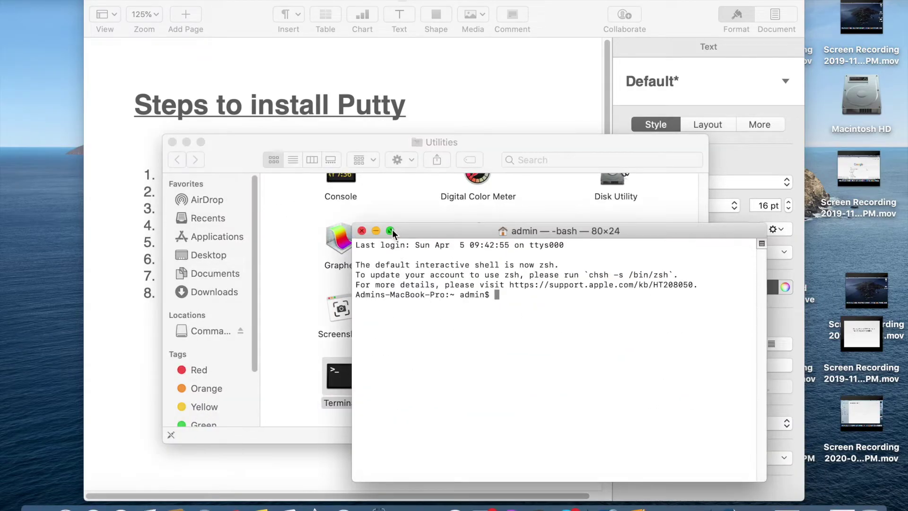
pyautogui.moveTo(390, 231)
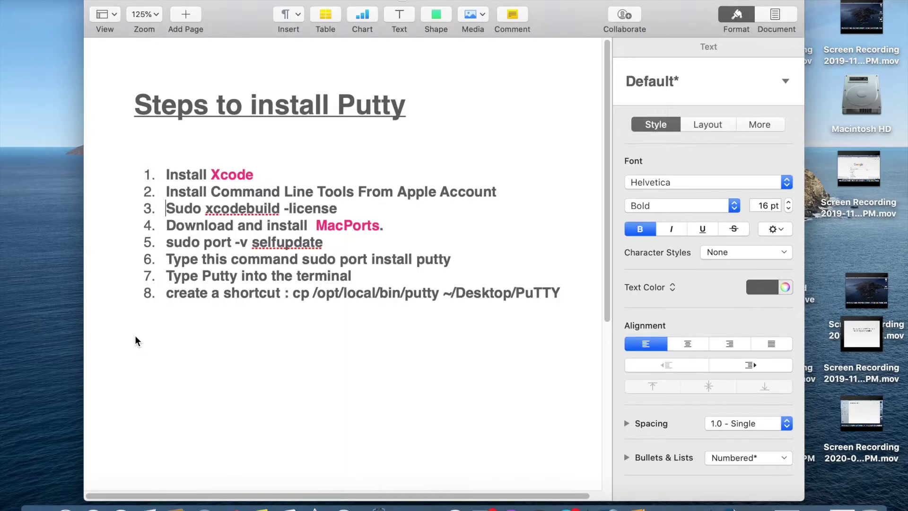
# Copy the command "Sudo xcodebuild -license" from item 3 of the Steps to install Putty document.
pyautogui.click(136, 337)
pyautogui.moveTo(168, 208); pyautogui.dragTo(342, 208)
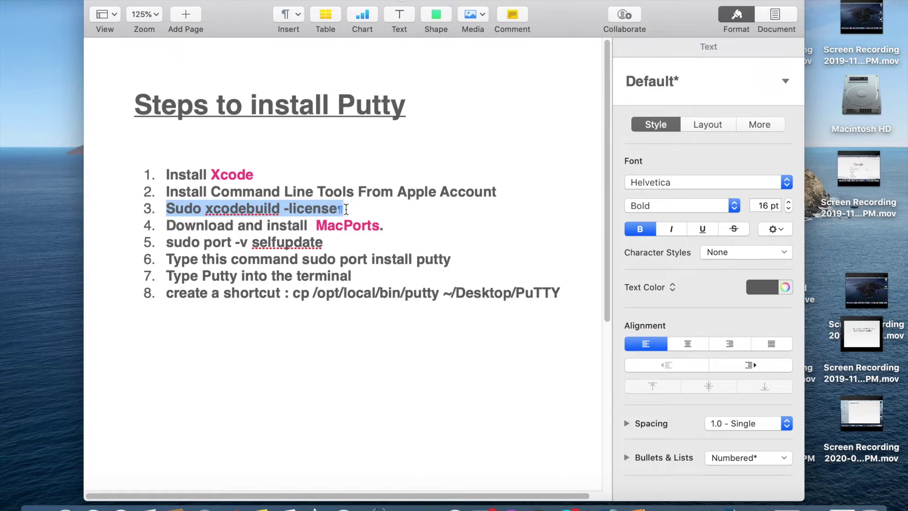
pyautogui.rightClick(330, 208)
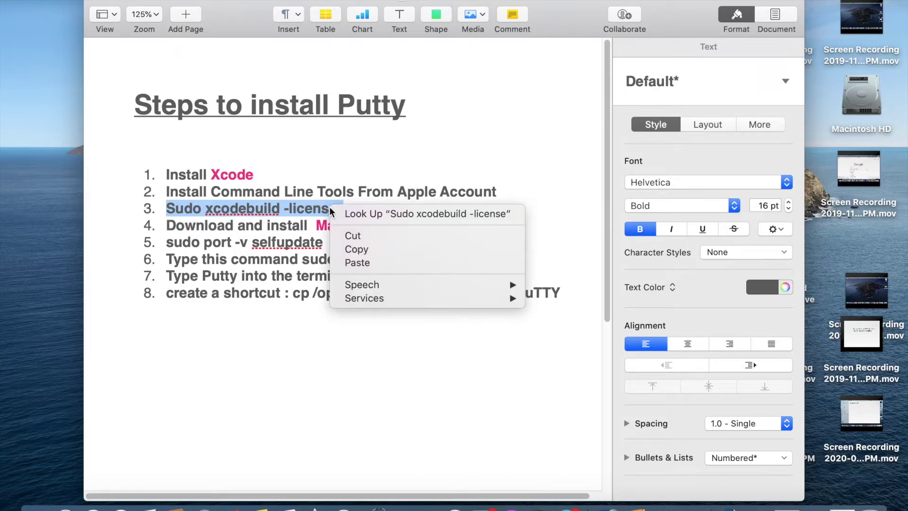
pyautogui.click(357, 249)
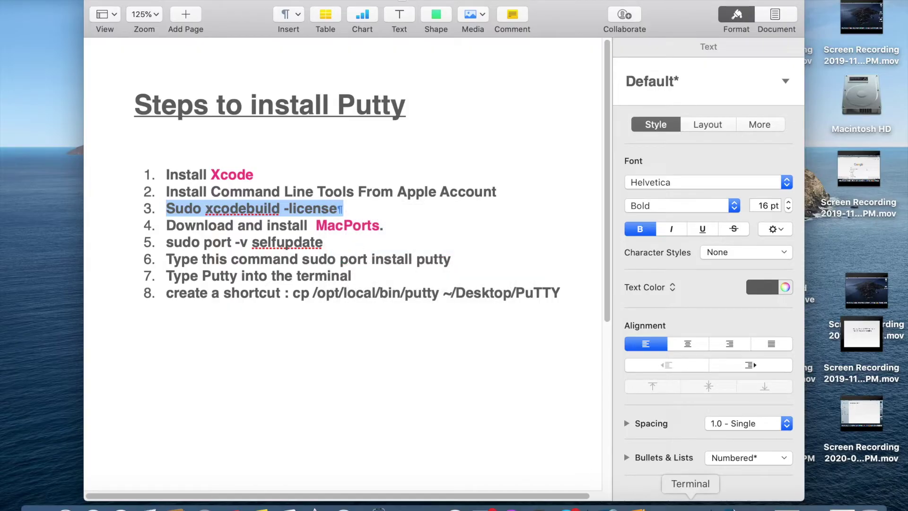
# Switch to Terminal, run the copied command "Sudo xcodebuild -license", and authorize it with the account password.
pyautogui.click(689, 506)
pyautogui.click(390, 232)
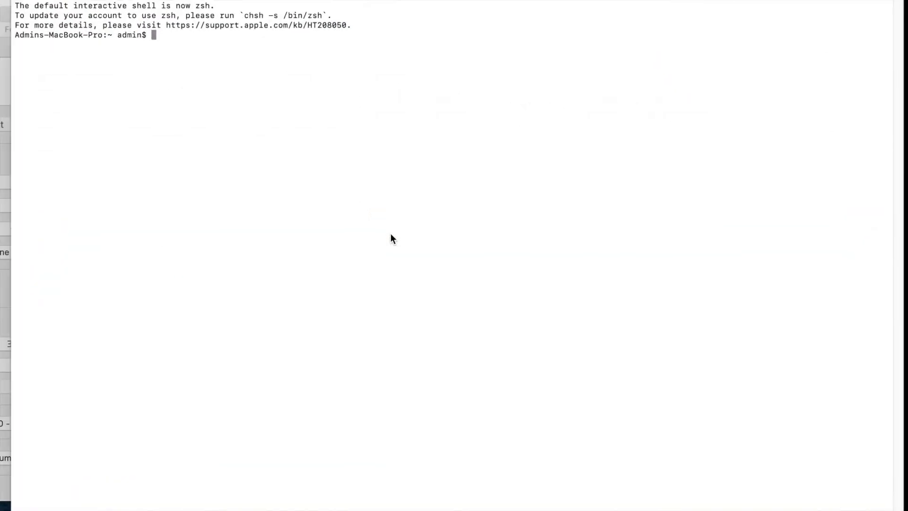
pyautogui.rightClick(161, 31)
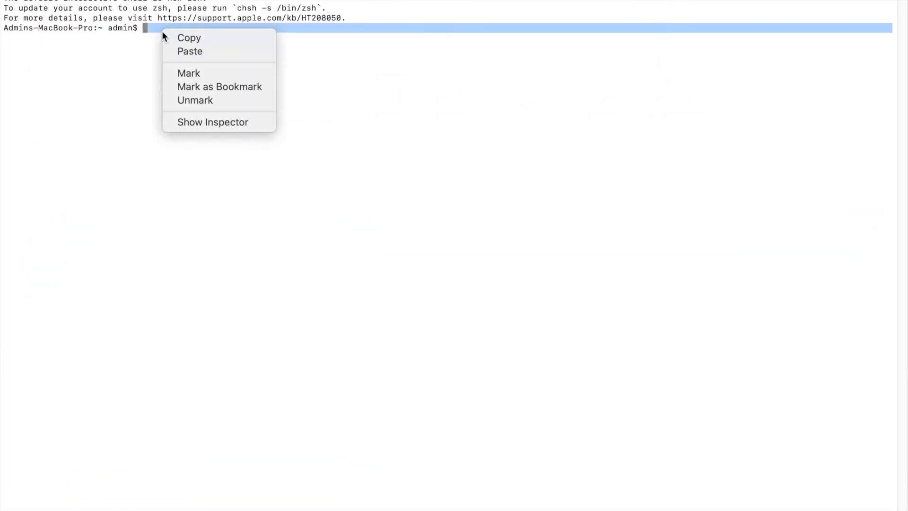
pyautogui.click(180, 50)
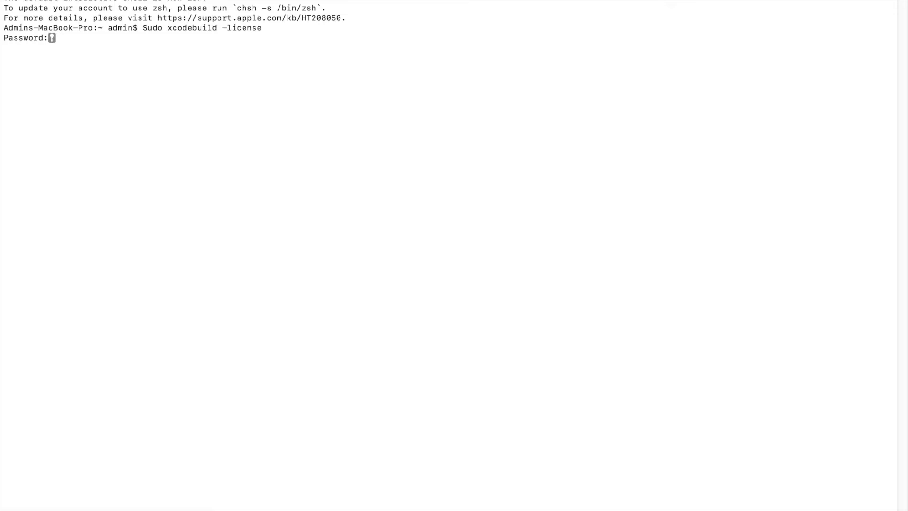
pyautogui.press('Return')
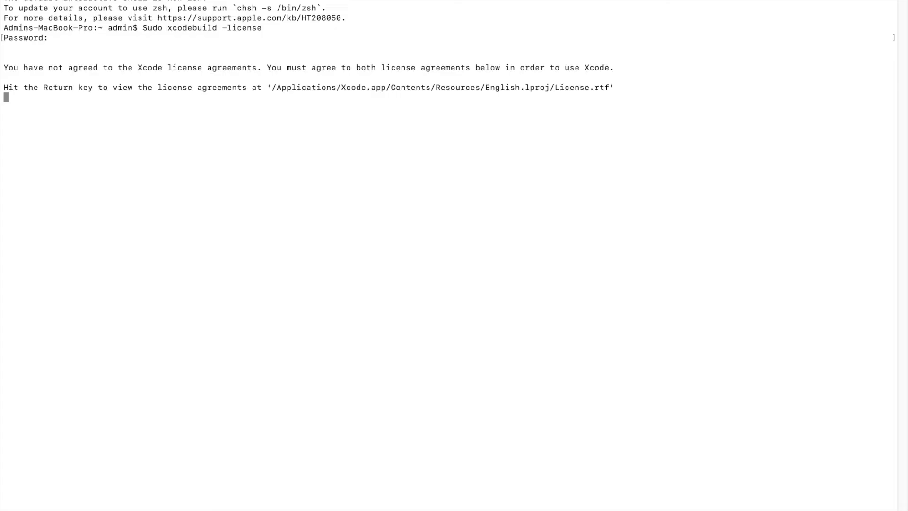
# Display the Xcode license agreements through to the end and accept them by answering "agree".
pyautogui.press('Return')
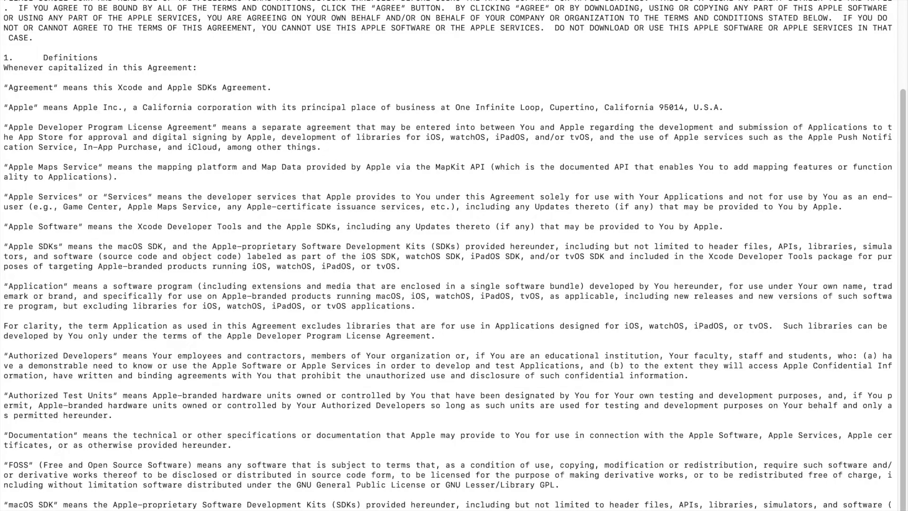
pyautogui.scroll(-20, 454, 255)
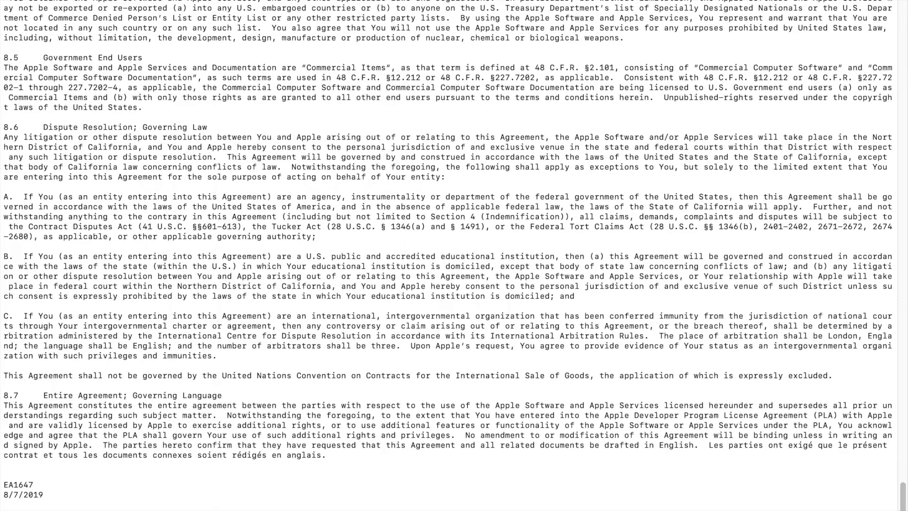
pyautogui.write('agree')
pyautogui.press('Return')
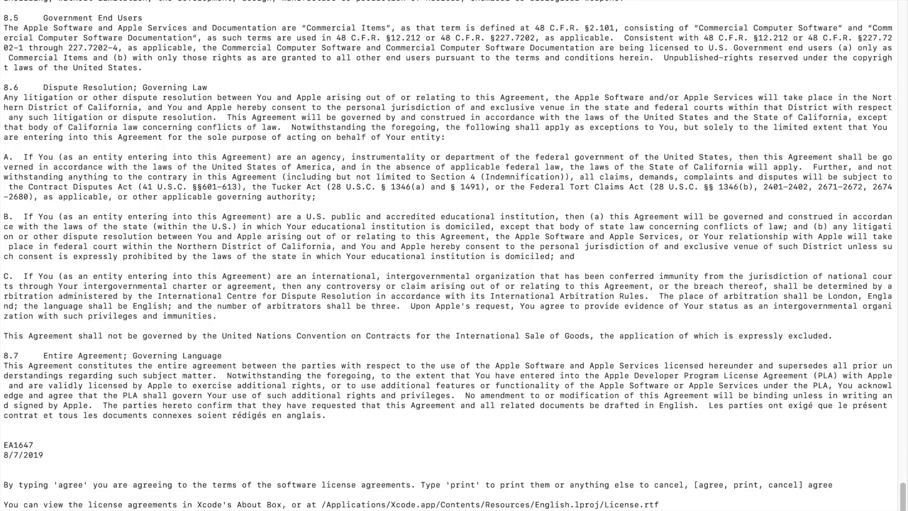
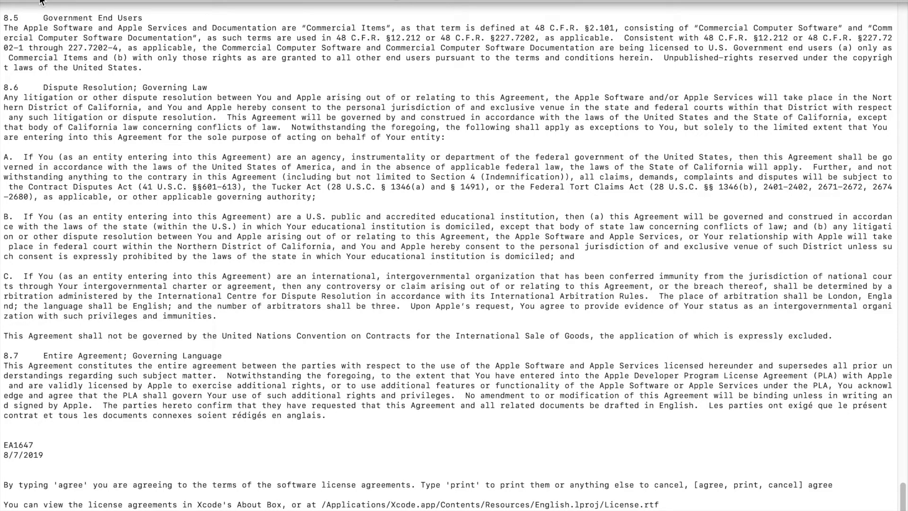
# Take the Terminal window out of full screen and move it lower to uncover more of the Steps to install Putty list.
pyautogui.moveTo(40, 1)
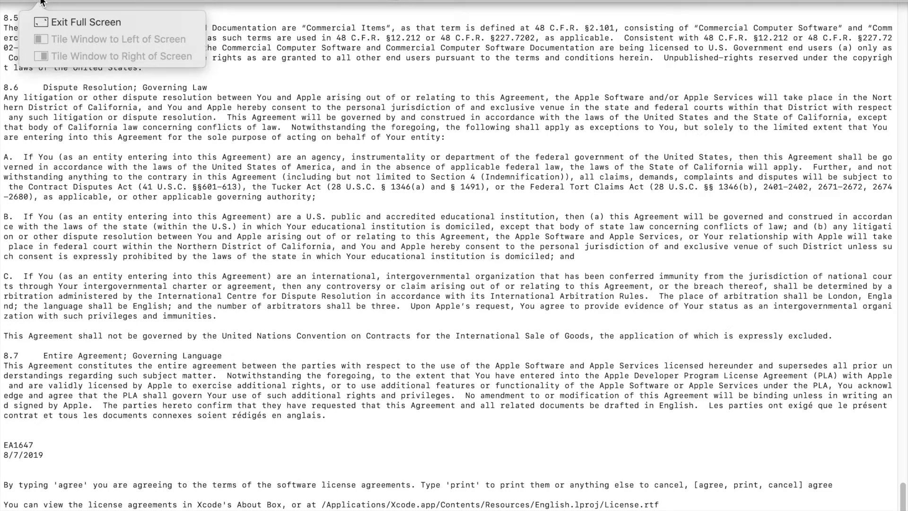
pyautogui.click(68, 21)
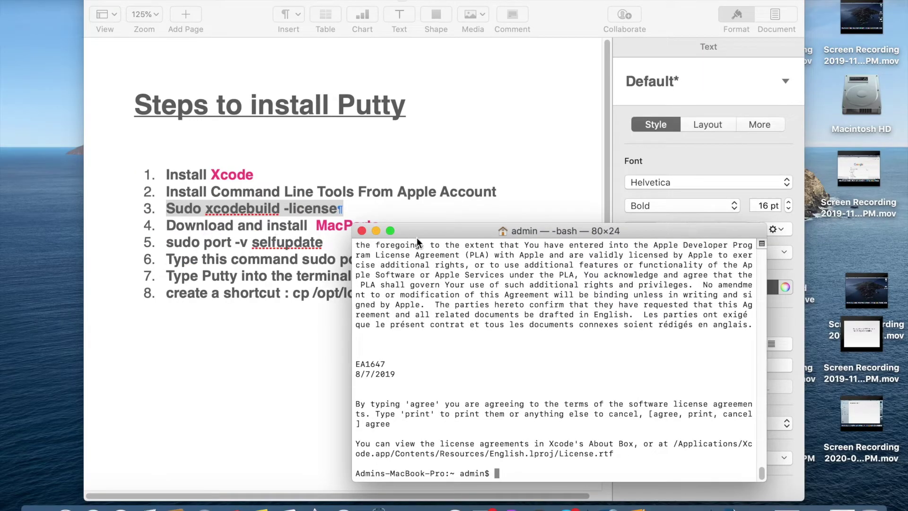
pyautogui.moveTo(427, 233); pyautogui.dragTo(425, 292)
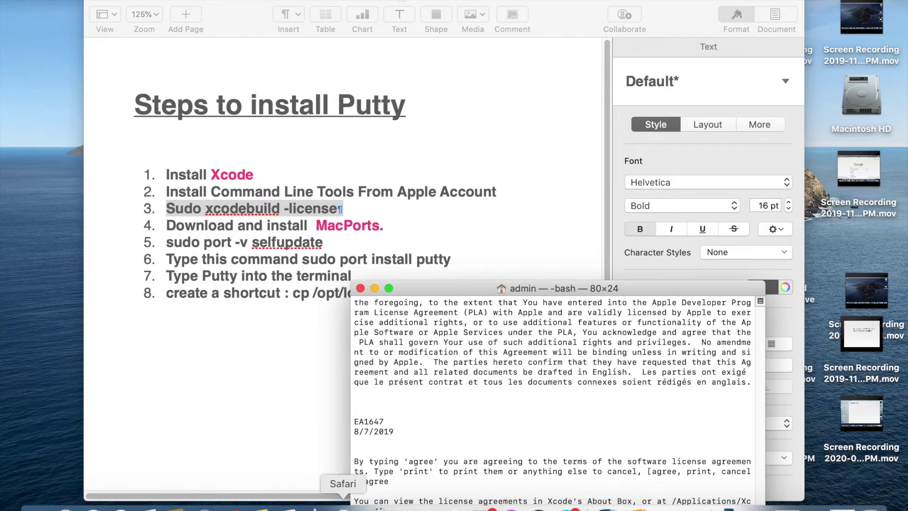
# Switch to Safari and search Google for "macports" in a new tab.
pyautogui.click(342, 507)
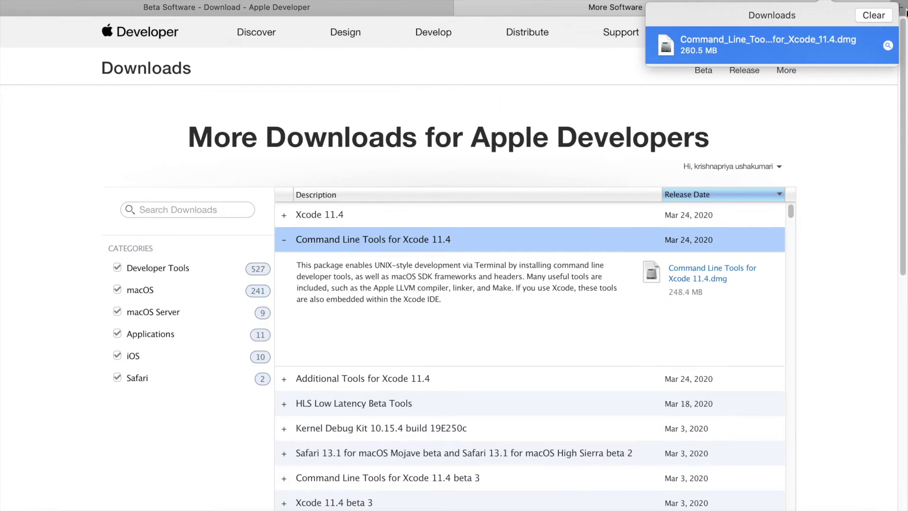
pyautogui.click(905, 11)
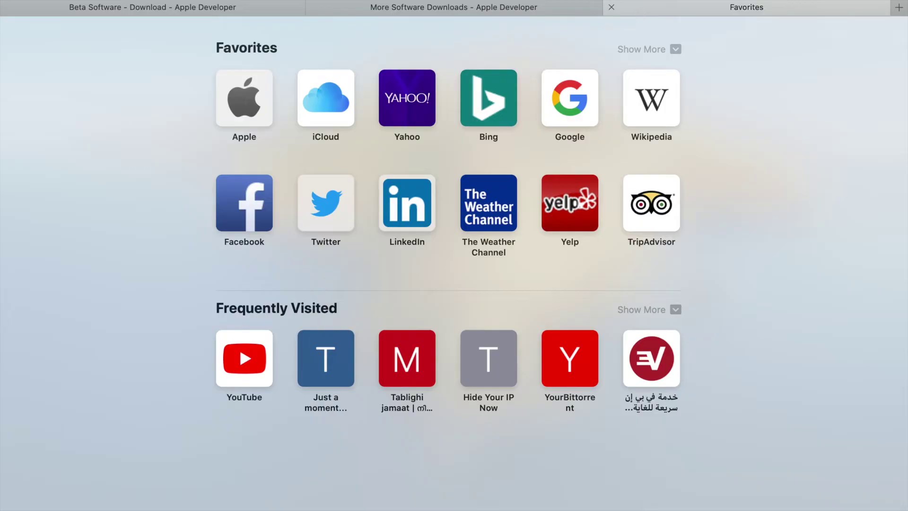
pyautogui.click(570, 98)
pyautogui.write('ma')
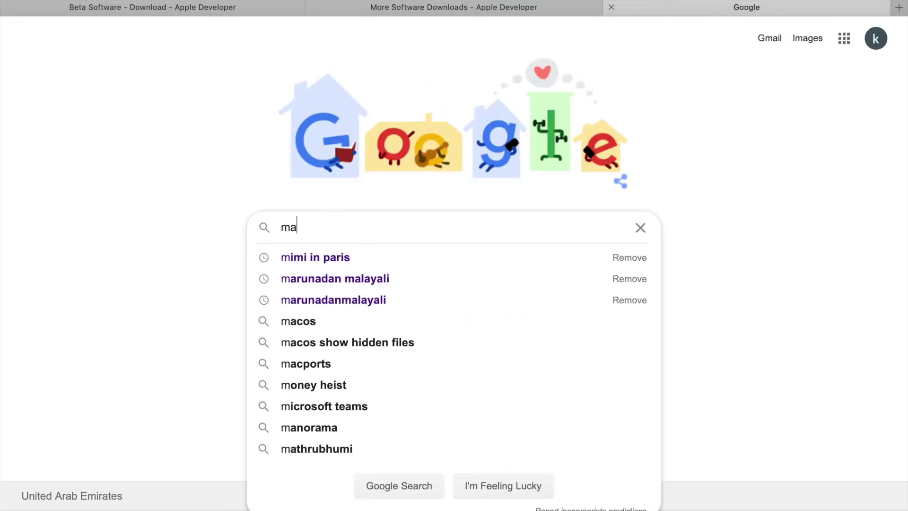
pyautogui.write('cports')
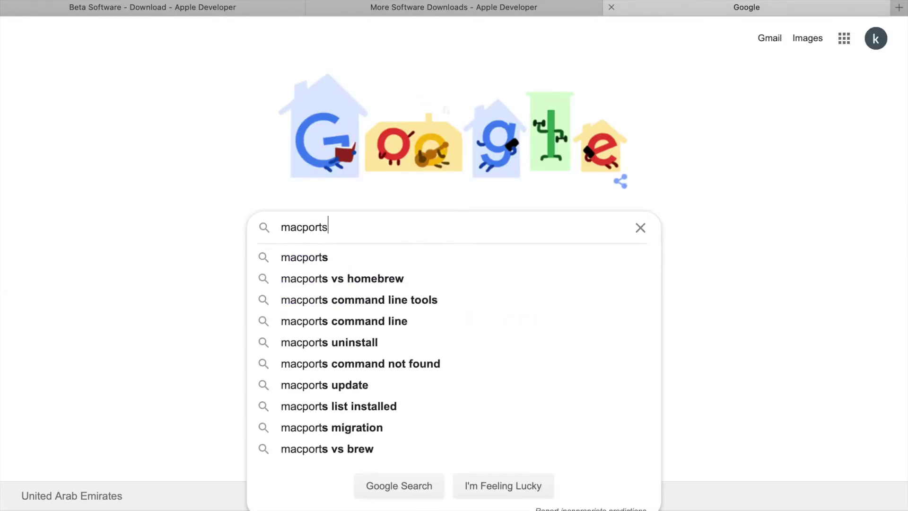
pyautogui.press('Return')
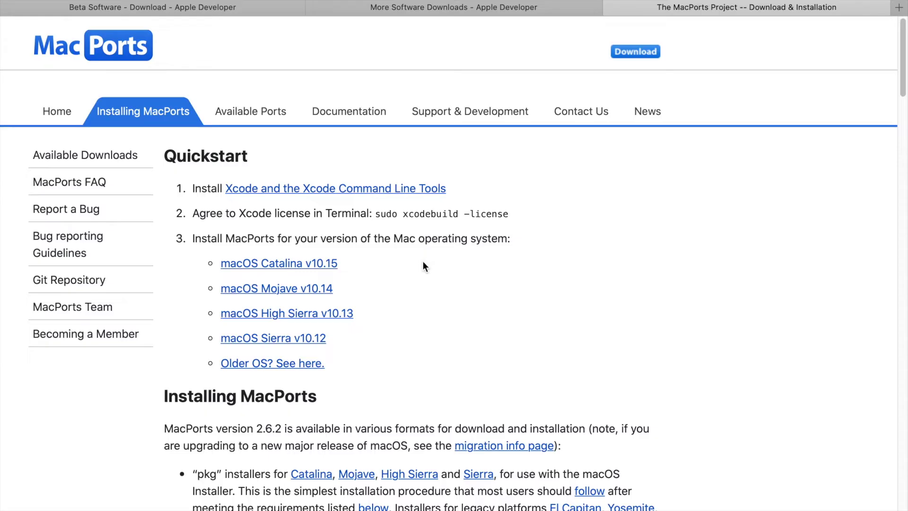
pyautogui.click(302, 265)
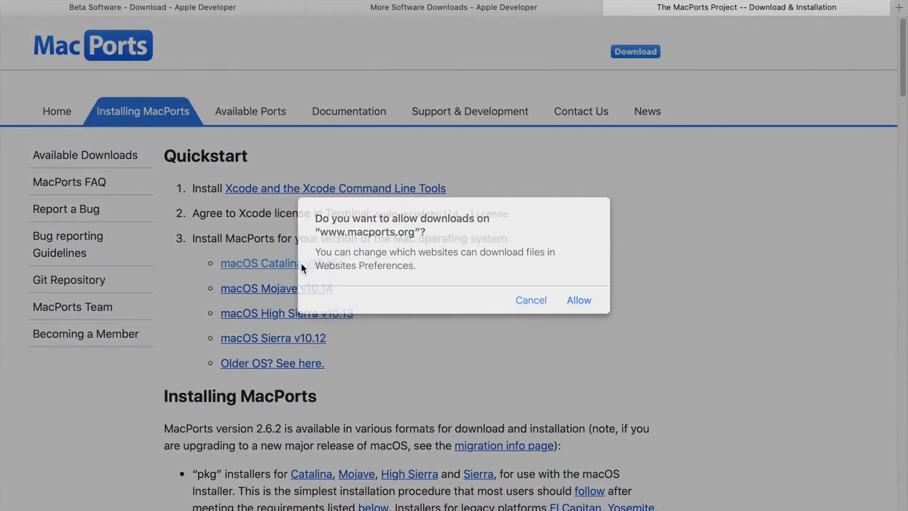
pyautogui.click(579, 301)
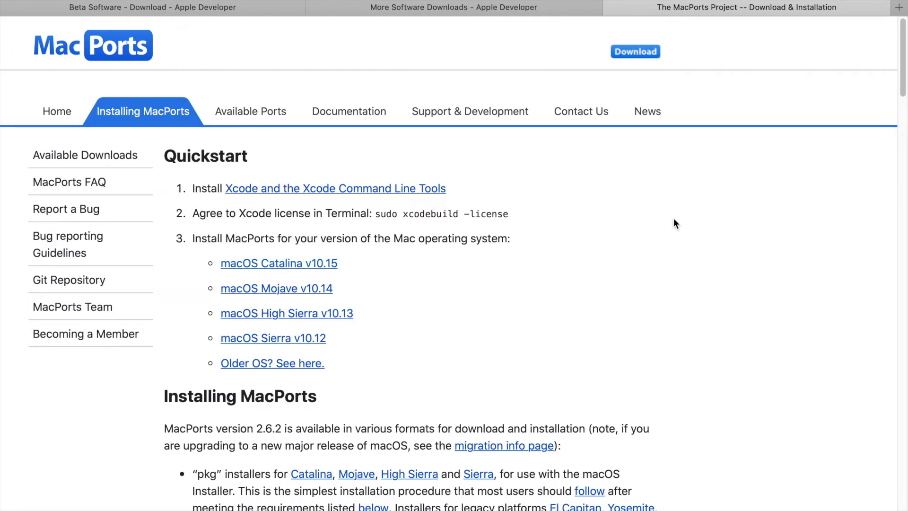
pyautogui.press('alt+super+l')
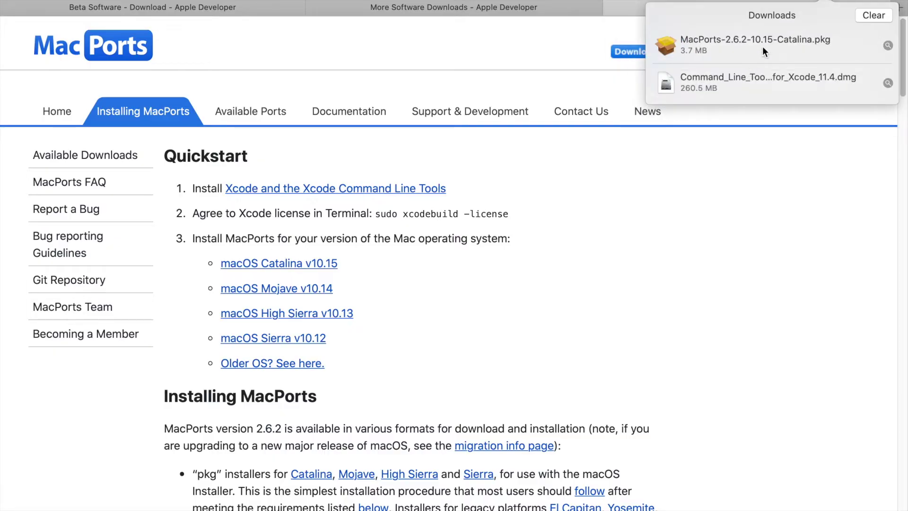
pyautogui.click(765, 46)
pyautogui.doubleClick(764, 44)
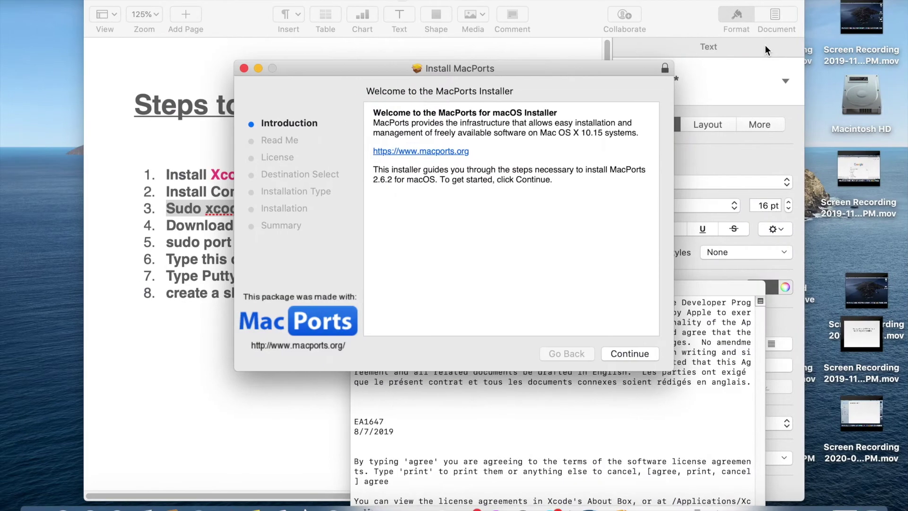
# Go past the MacPorts installer's introduction and Read Me, and agree to its software license.
pyautogui.click(625, 352)
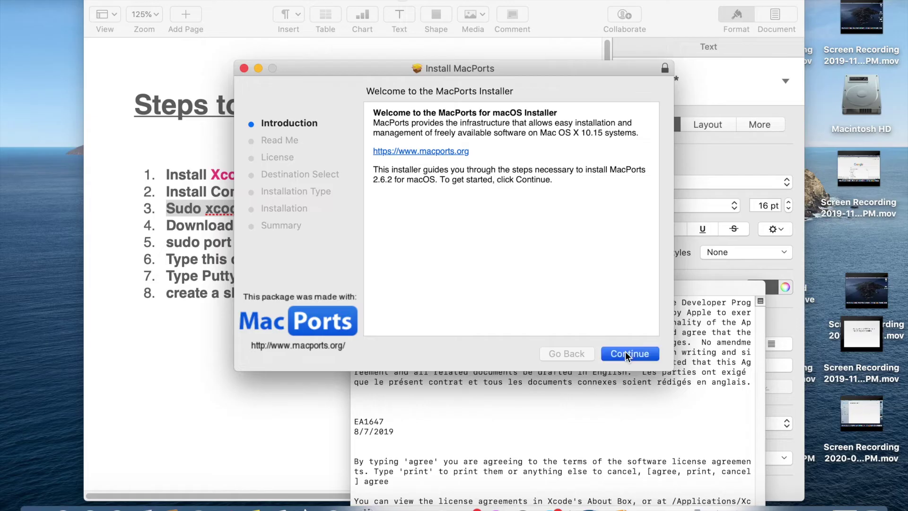
pyautogui.click(626, 355)
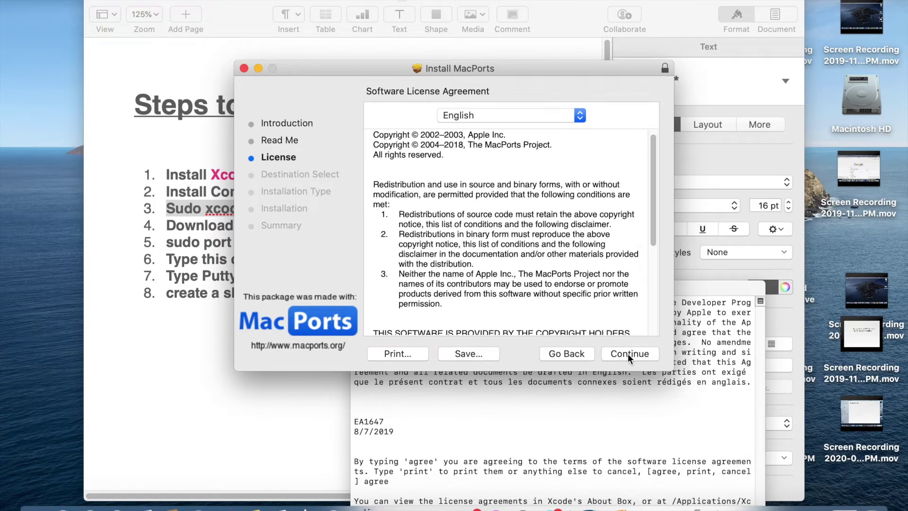
pyautogui.click(627, 354)
pyautogui.click(597, 183)
# Run the standard MacPorts install on Macintosh HD, authorize it with the account password, and close the installer, keeping the package.
pyautogui.click(644, 357)
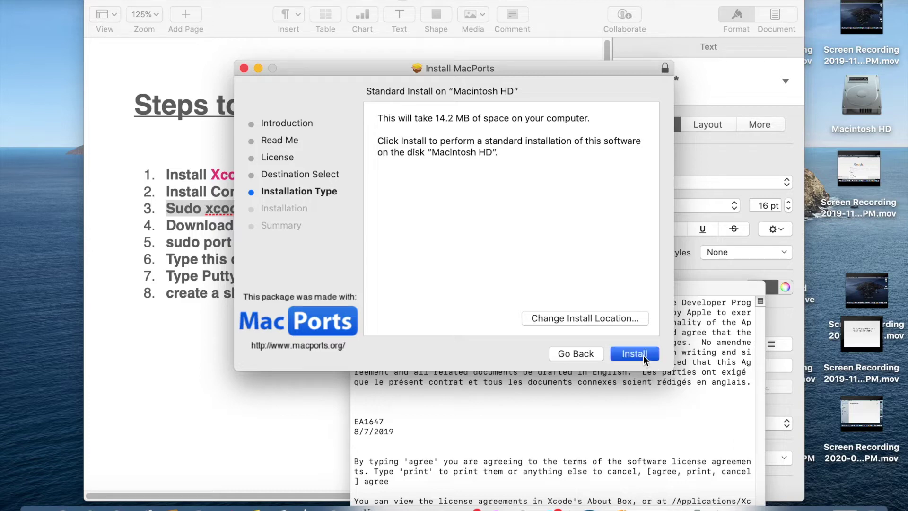
pyautogui.write('••••••')
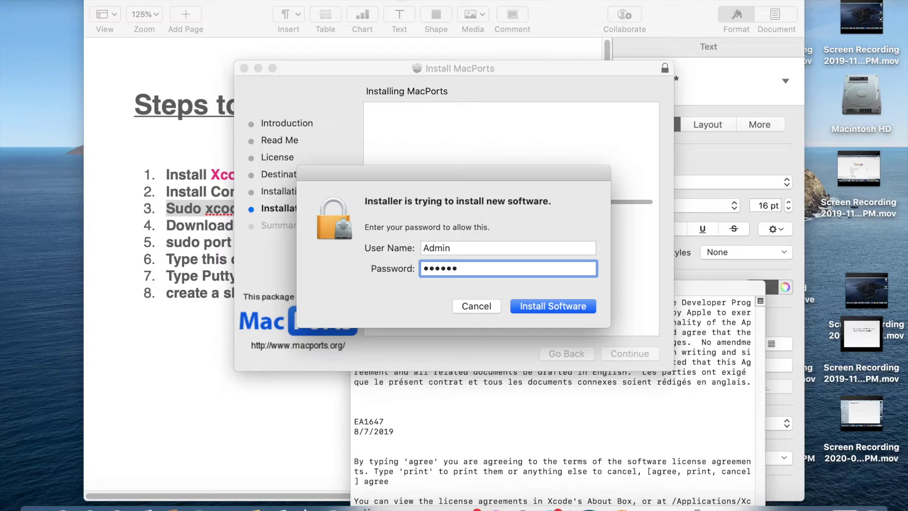
pyautogui.press('Return')
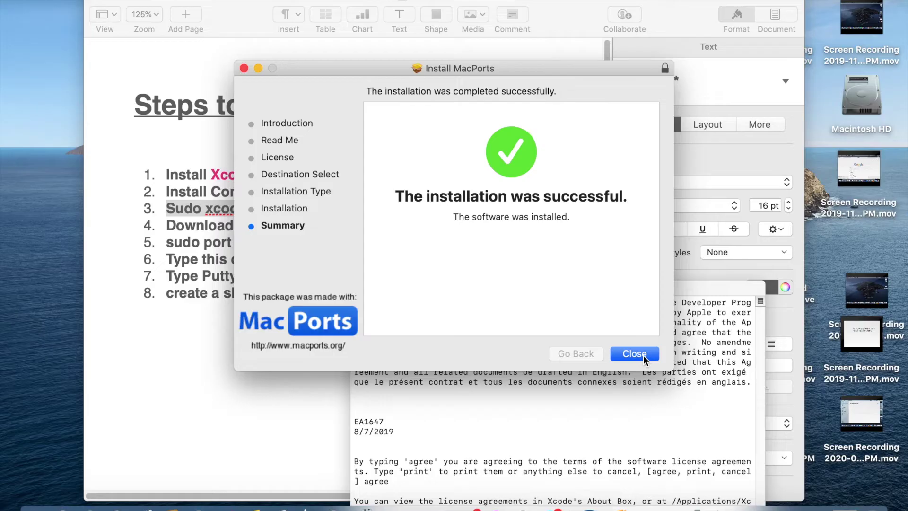
pyautogui.click(643, 355)
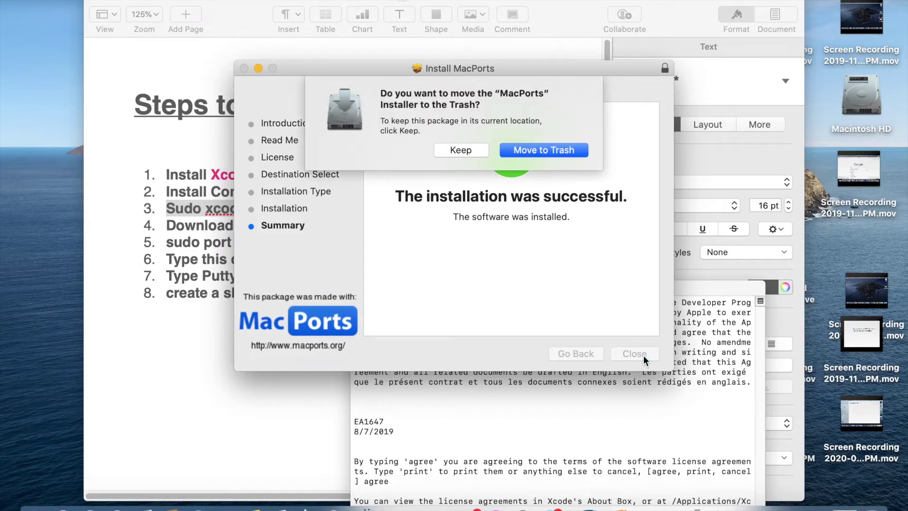
pyautogui.click(461, 150)
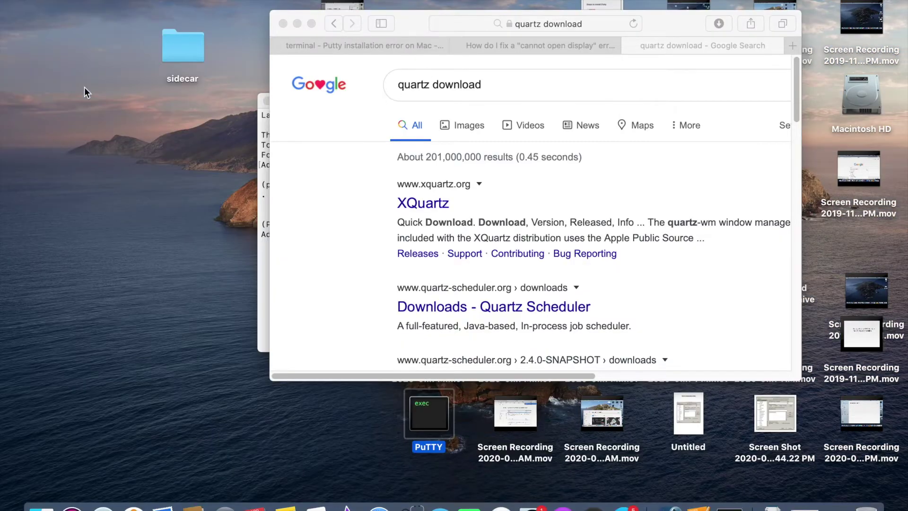
pyautogui.click(426, 208)
pyautogui.click(433, 203)
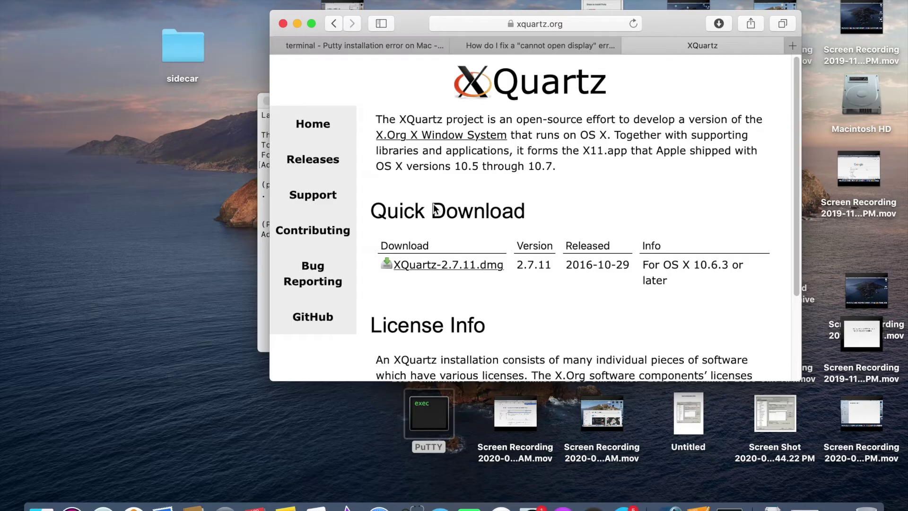
pyautogui.click(464, 269)
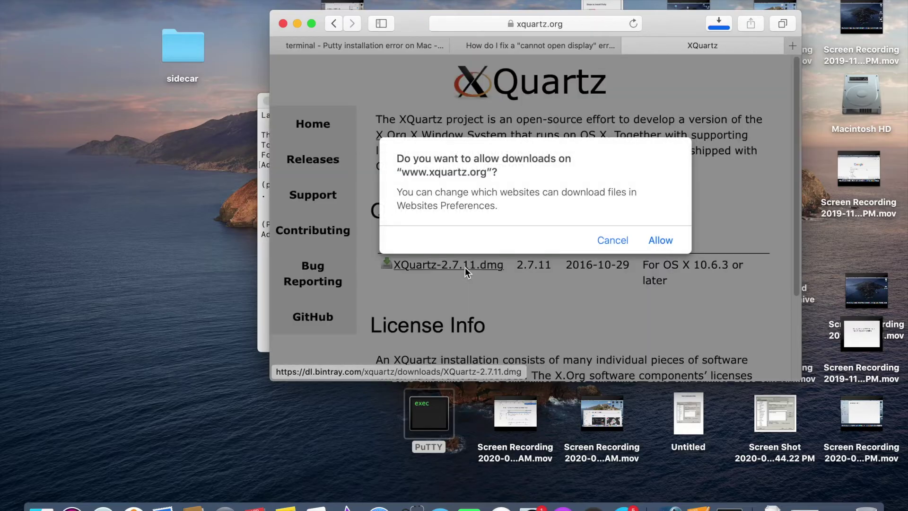
pyautogui.click(661, 238)
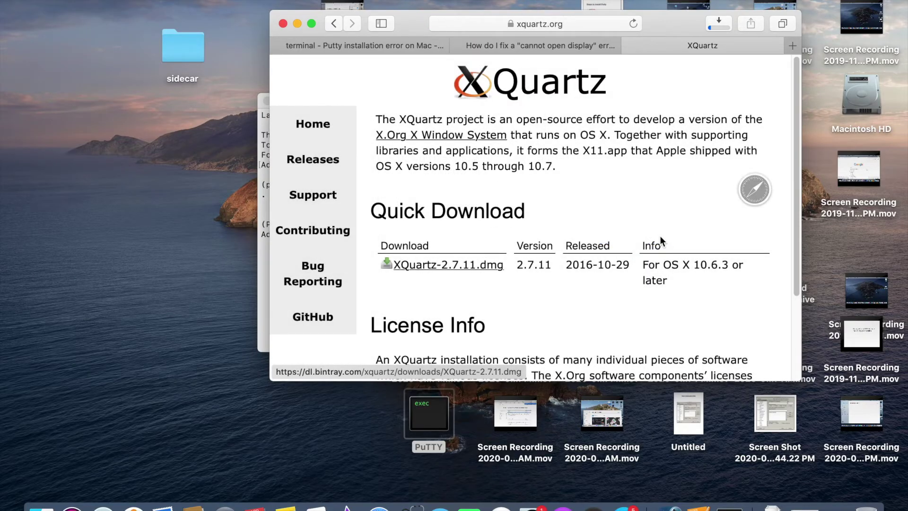
# Open the downloaded XQuartz-2.7.11.dmg and launch XQuartz.pkg from it.
pyautogui.click(720, 25)
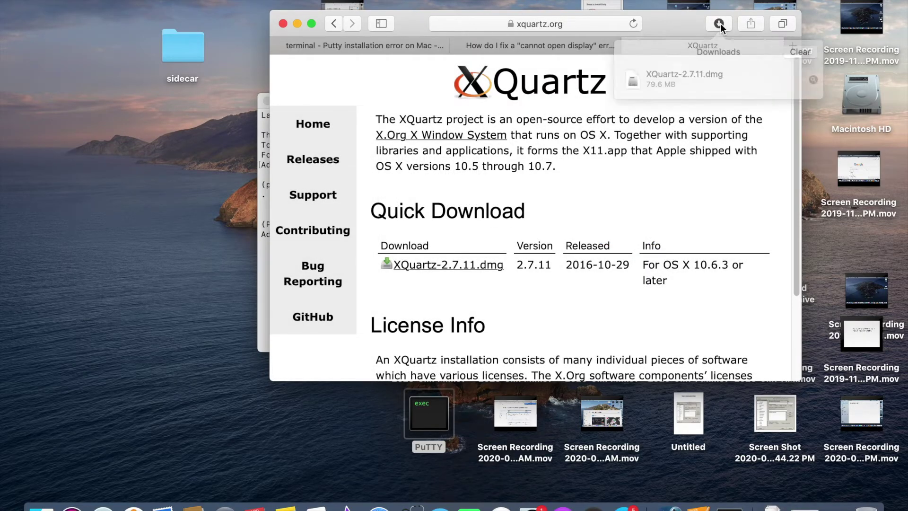
pyautogui.click(688, 83)
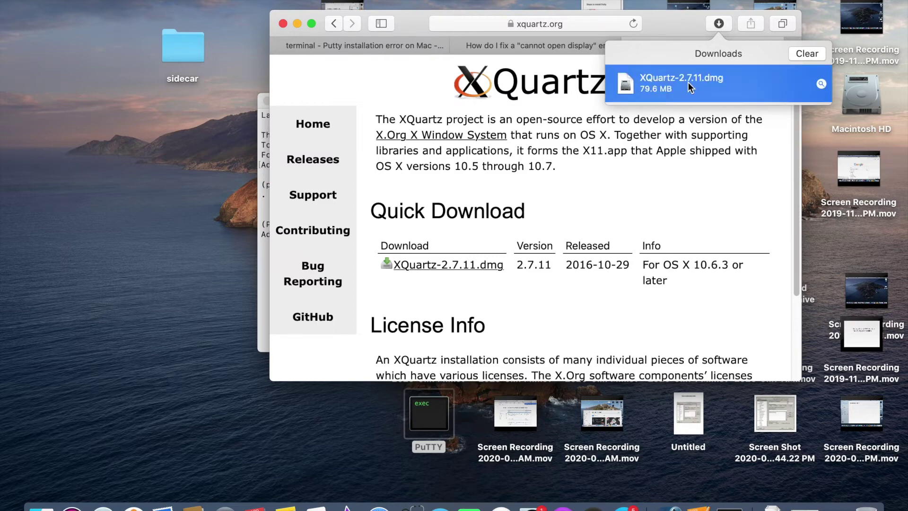
pyautogui.doubleClick(688, 82)
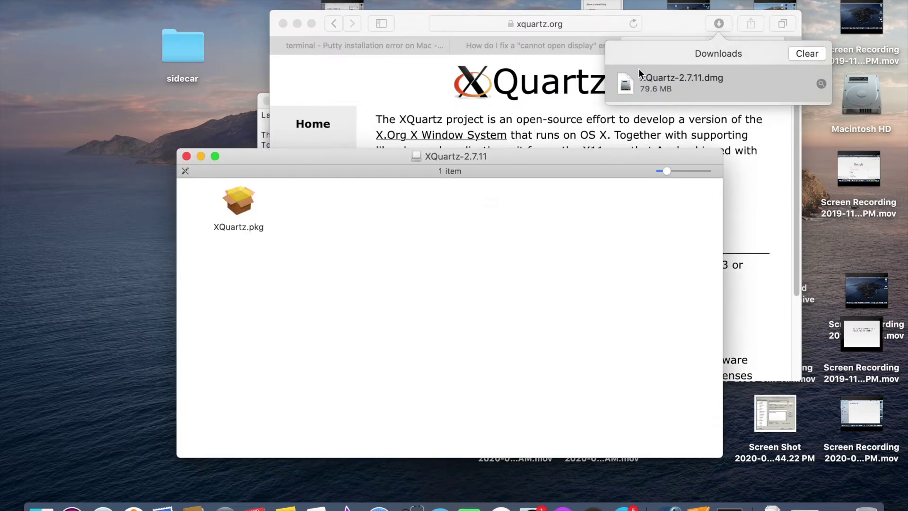
pyautogui.doubleClick(242, 203)
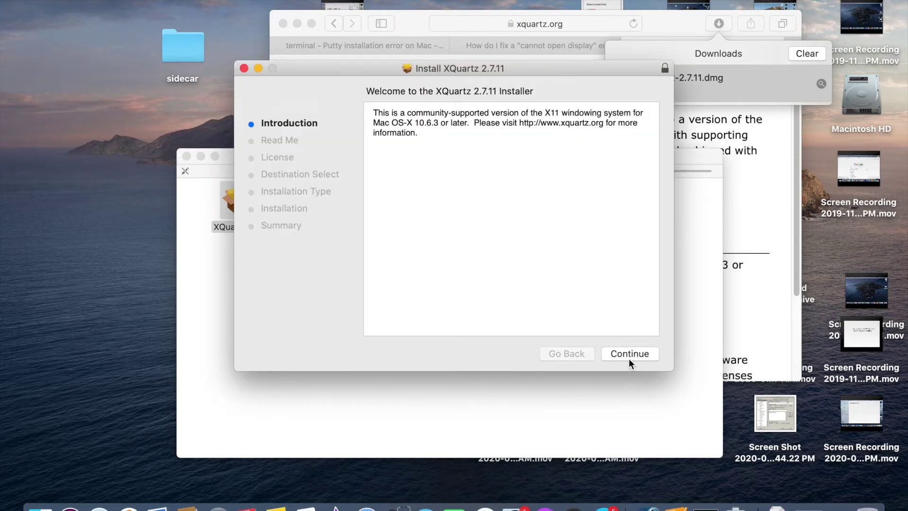
# Go past the XQuartz 2.7.11 installer's introduction and Read Me, and agree to its software license.
pyautogui.click(628, 358)
pyautogui.click(626, 355)
pyautogui.click(627, 354)
pyautogui.click(595, 182)
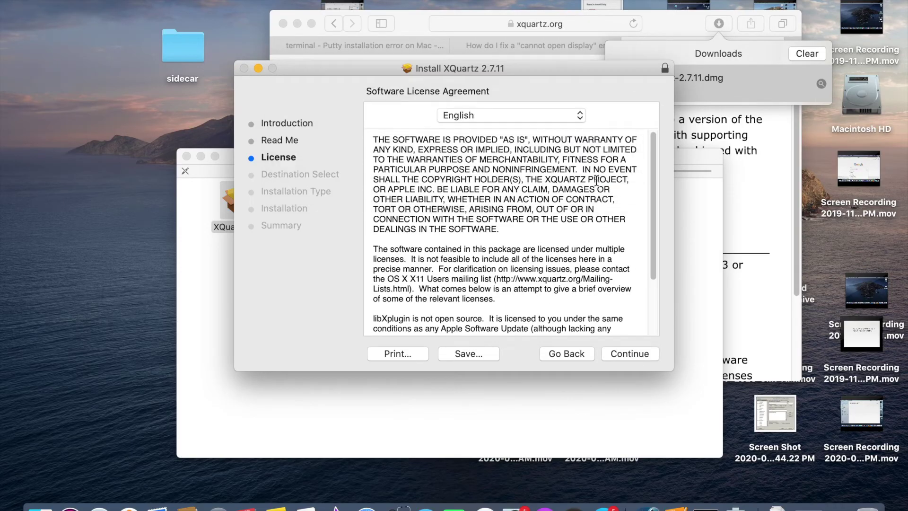
# Start the standard XQuartz installation on Macintosh HD and authorize it with the account password.
pyautogui.click(626, 352)
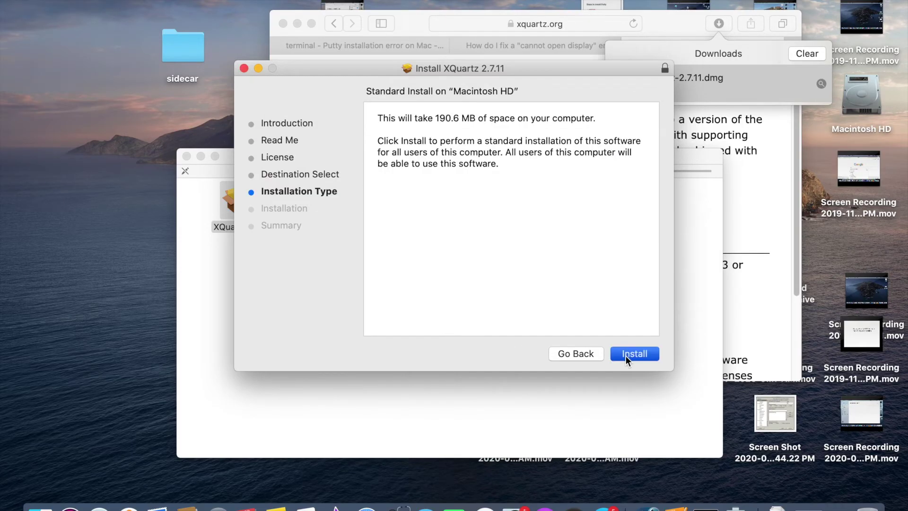
pyautogui.click(625, 355)
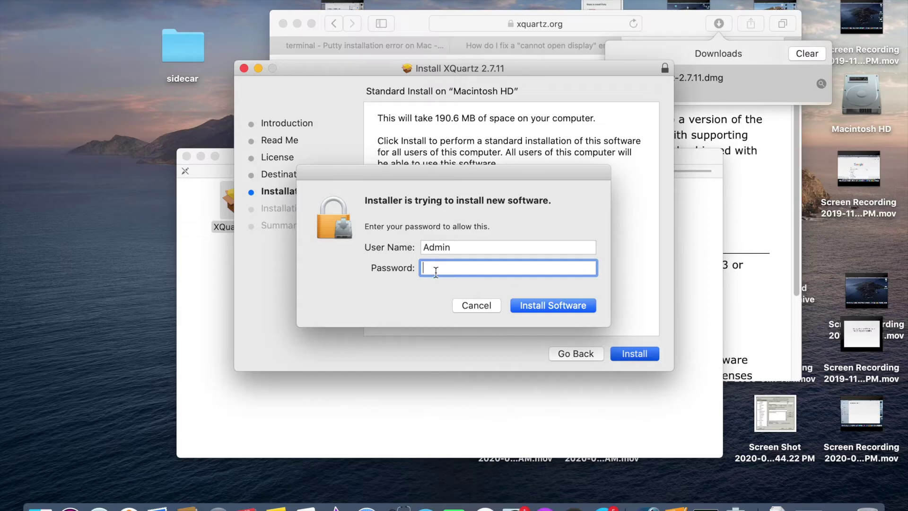
pyautogui.write('••••••')
pyautogui.click(547, 307)
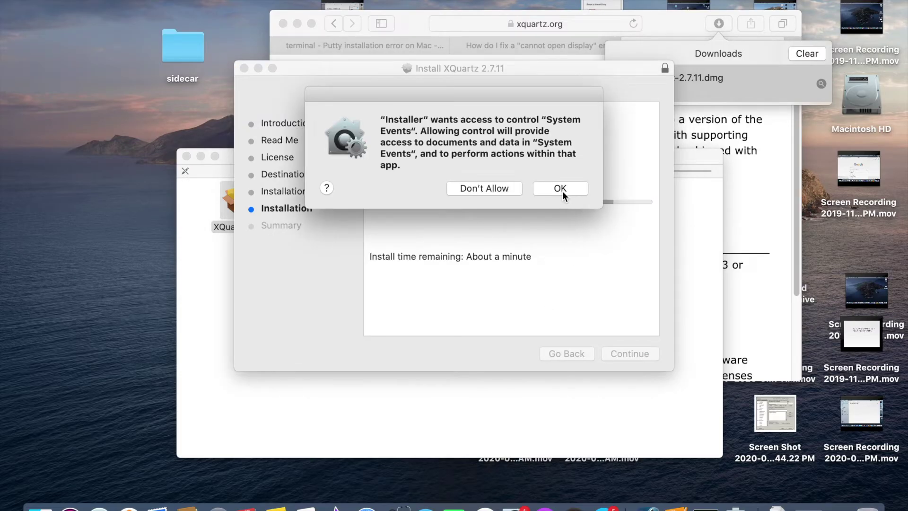
# Allow Installer to control System Events, acknowledge the log-out notice, and close the XQuartz installer.
pyautogui.click(565, 190)
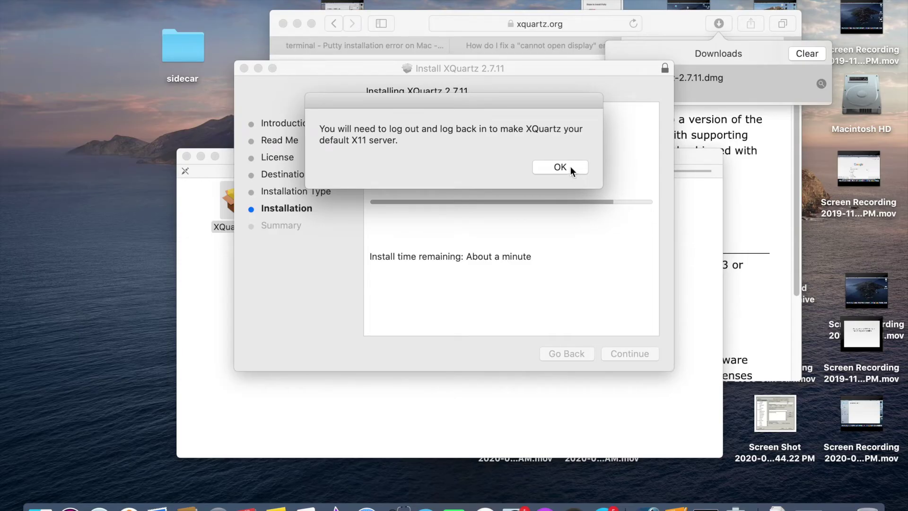
pyautogui.click(570, 167)
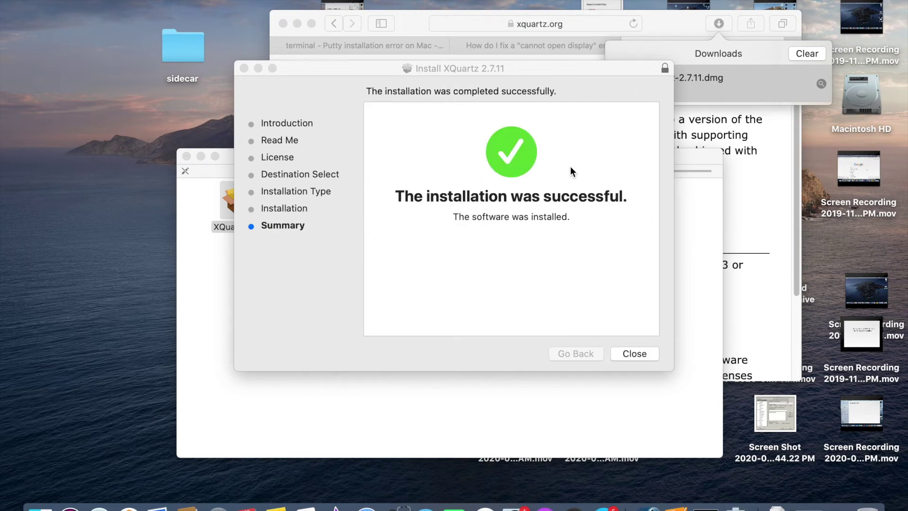
pyautogui.click(644, 355)
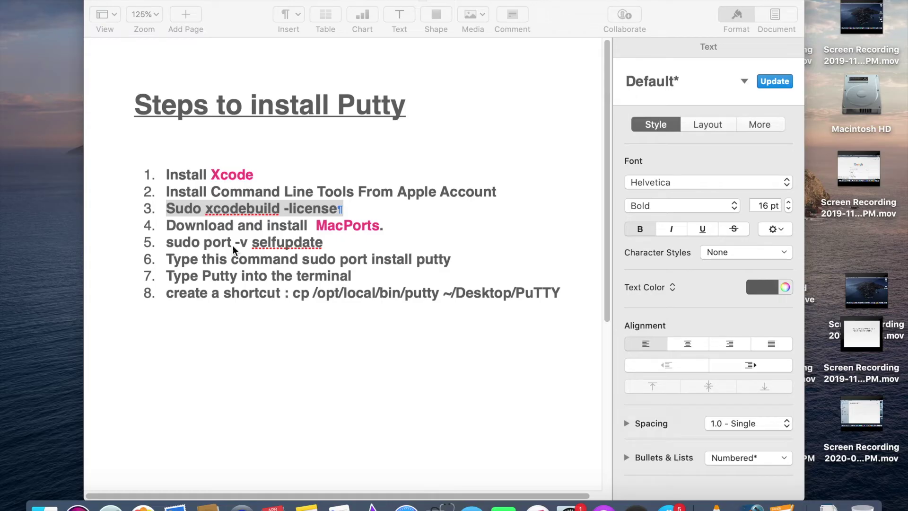
# Open the Utilities folder in Finder and launch Terminal from it.
pyautogui.click(182, 1)
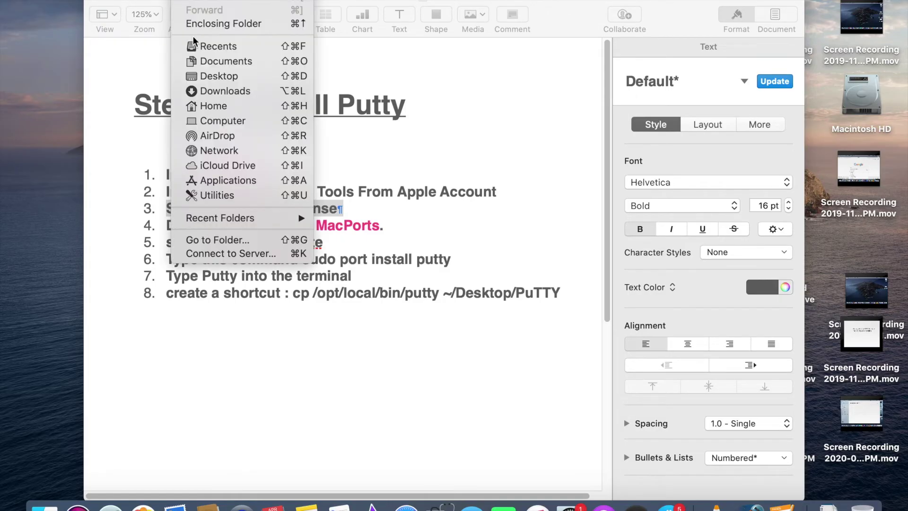
pyautogui.click(223, 196)
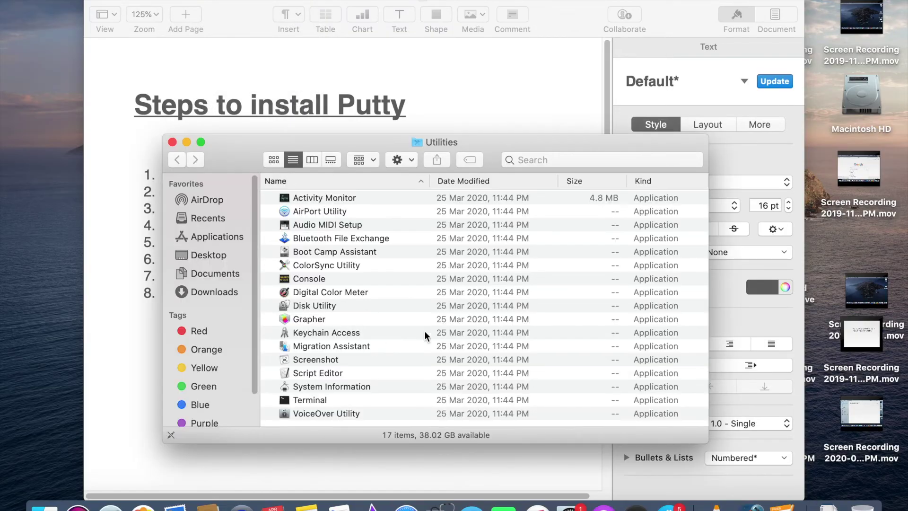
pyautogui.doubleClick(314, 399)
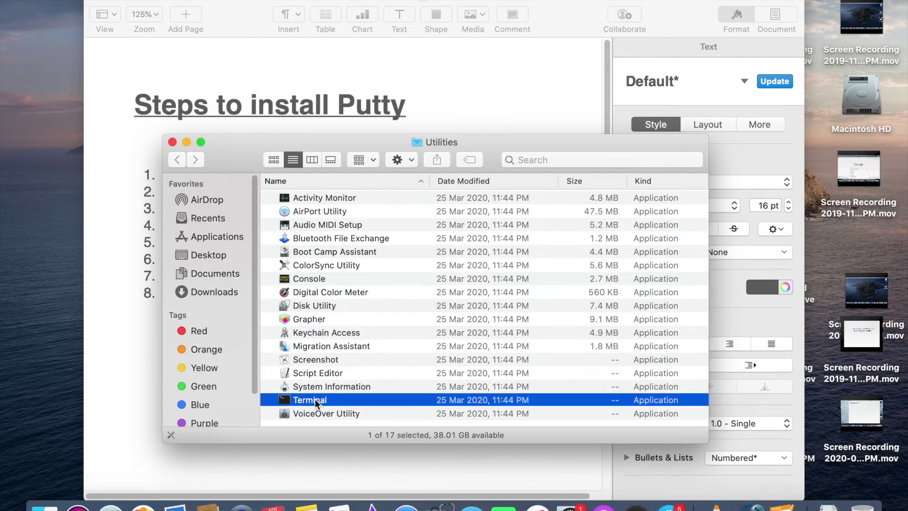
# Copy the command "sudo port -v selfupdate" from item 5 of the Steps to install Putty document.
pyautogui.click(109, 299)
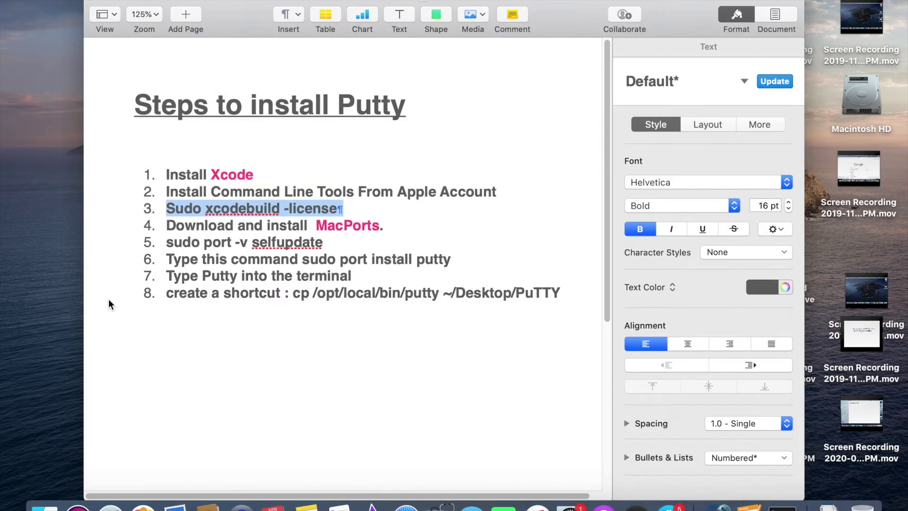
pyautogui.moveTo(167, 245); pyautogui.dragTo(331, 244)
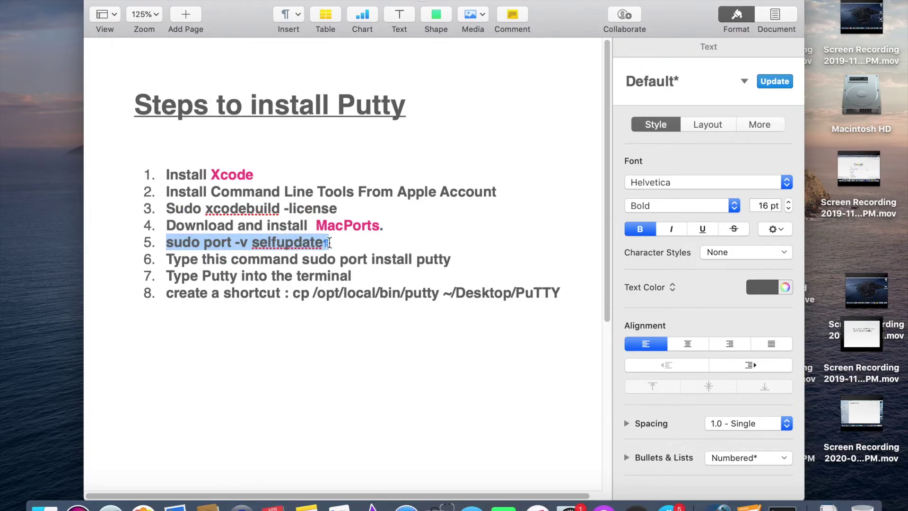
pyautogui.rightClick(306, 242)
pyautogui.click(330, 281)
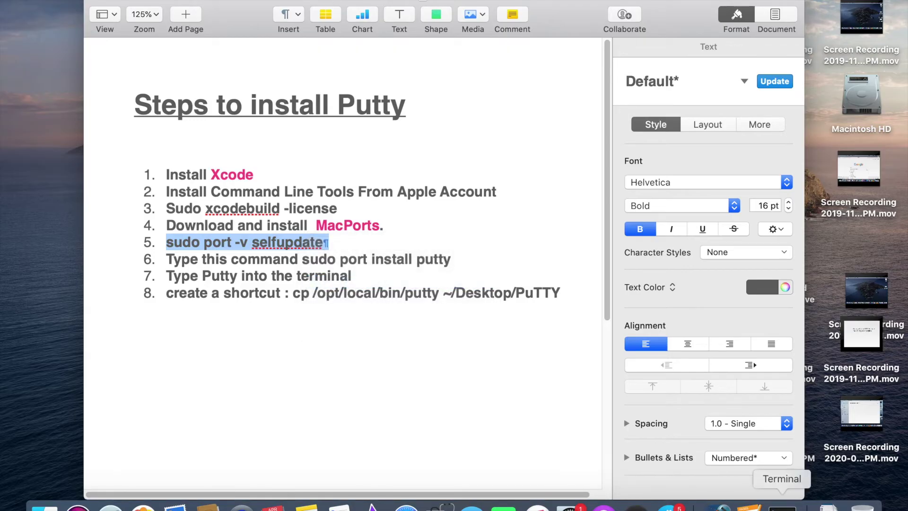
# Switch to Terminal, run the copied "sudo port -v selfupdate" command full screen, and authorize it with the account password.
pyautogui.click(781, 505)
pyautogui.rightClick(518, 324)
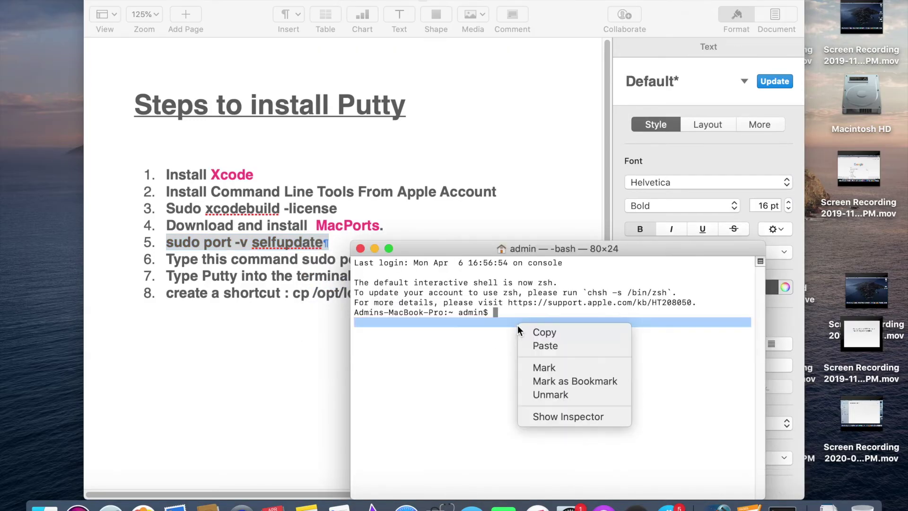
pyautogui.click(538, 346)
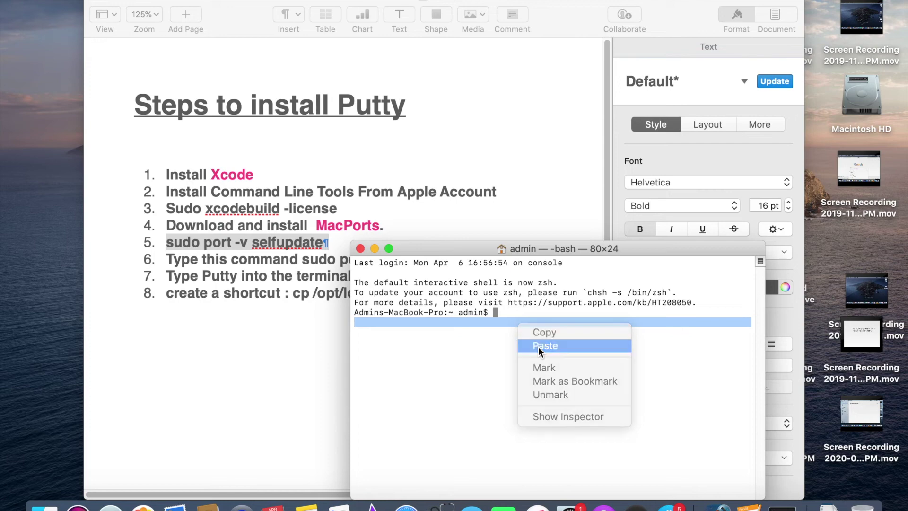
pyautogui.click(388, 248)
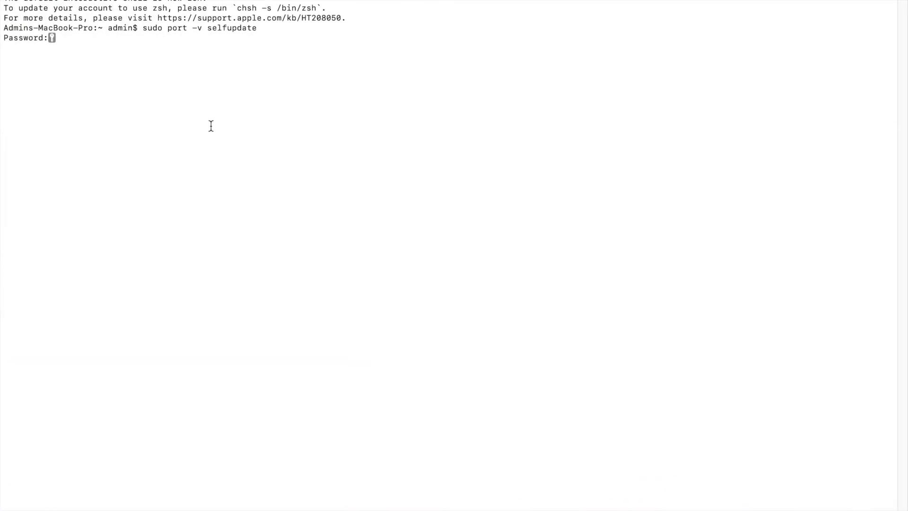
pyautogui.press('Return')
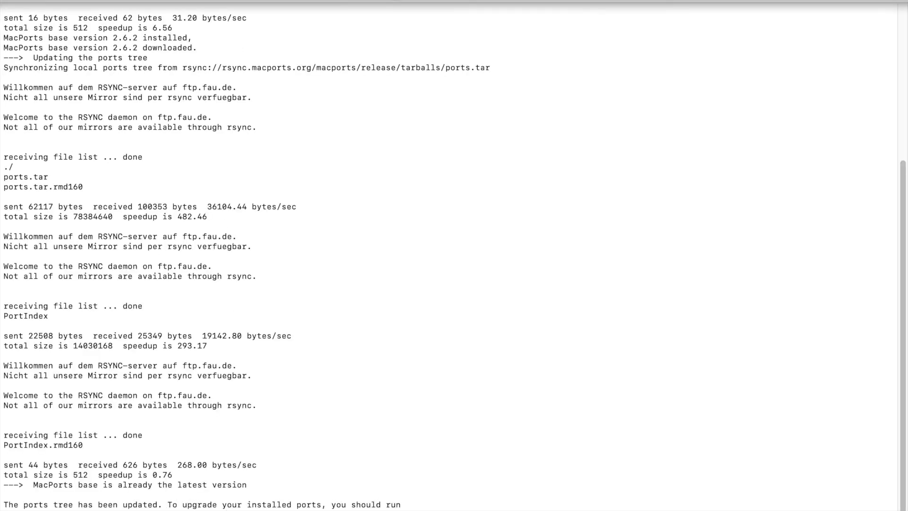
# Return Terminal to its normal window and copy "sudo port install putty" from item 6 of the steps document.
pyautogui.click(38, 5)
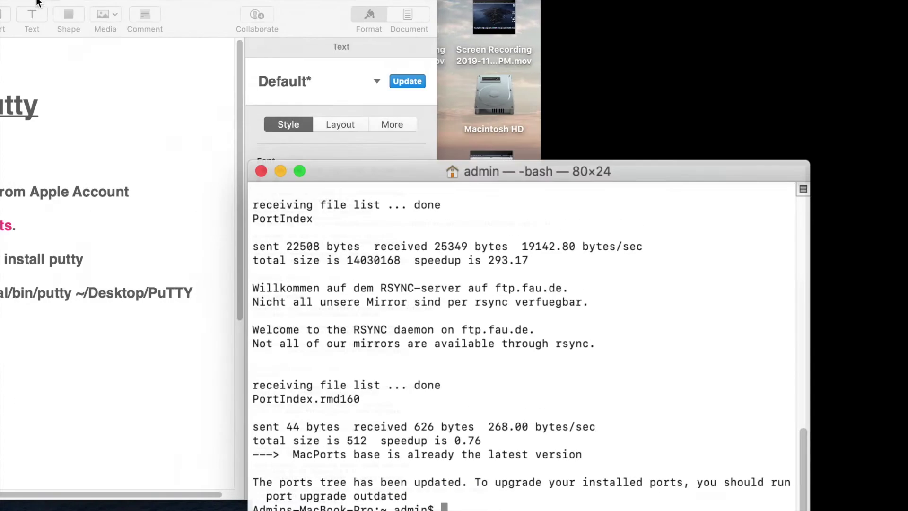
pyautogui.click(189, 337)
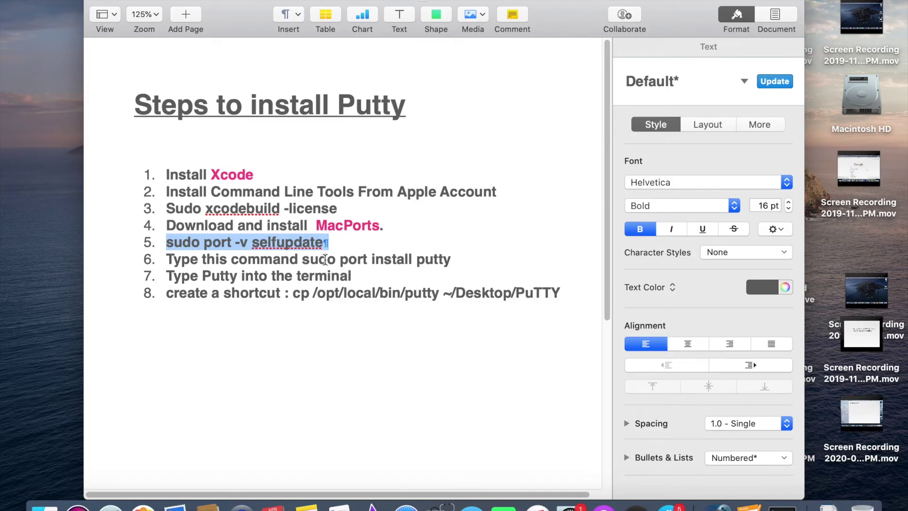
pyautogui.moveTo(302, 259); pyautogui.dragTo(454, 259)
pyautogui.rightClick(407, 258)
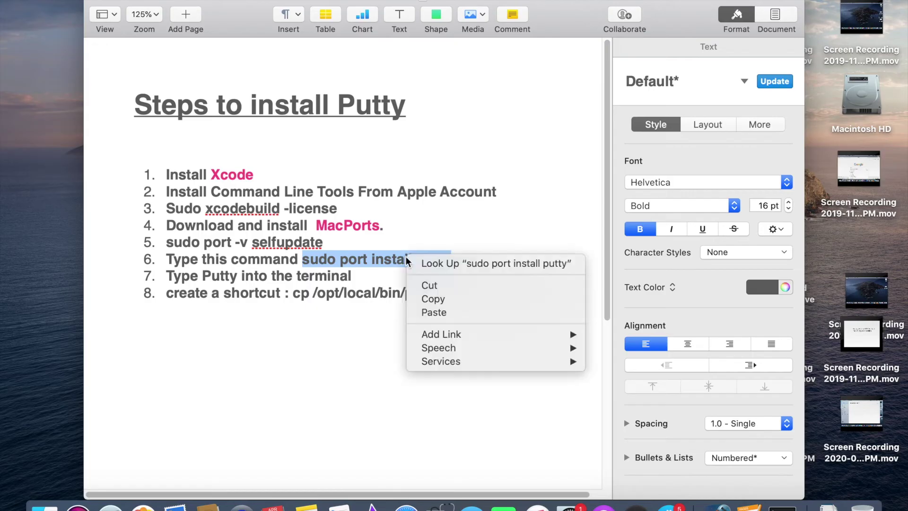
pyautogui.click(433, 300)
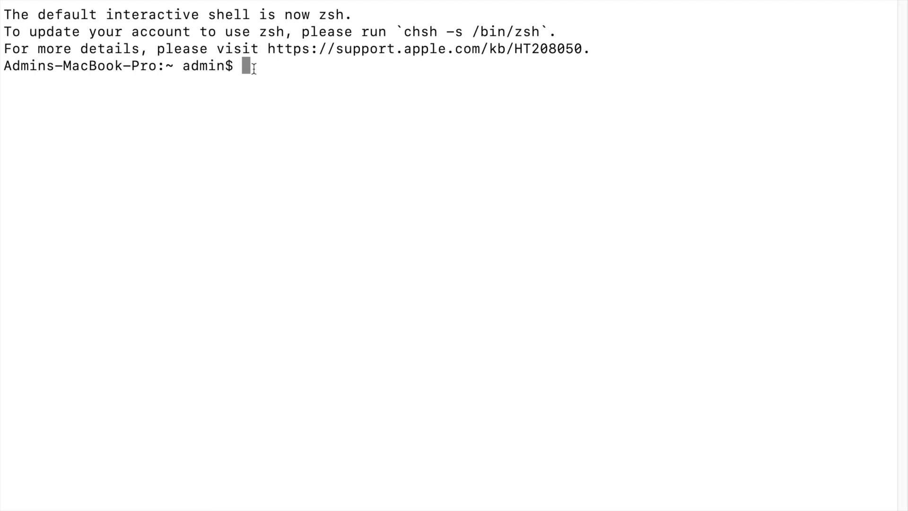
# Run "sudo port install putty" in Terminal, authorize it with the account password, and answer y to install the listed dependencies.
pyautogui.rightClick(261, 69)
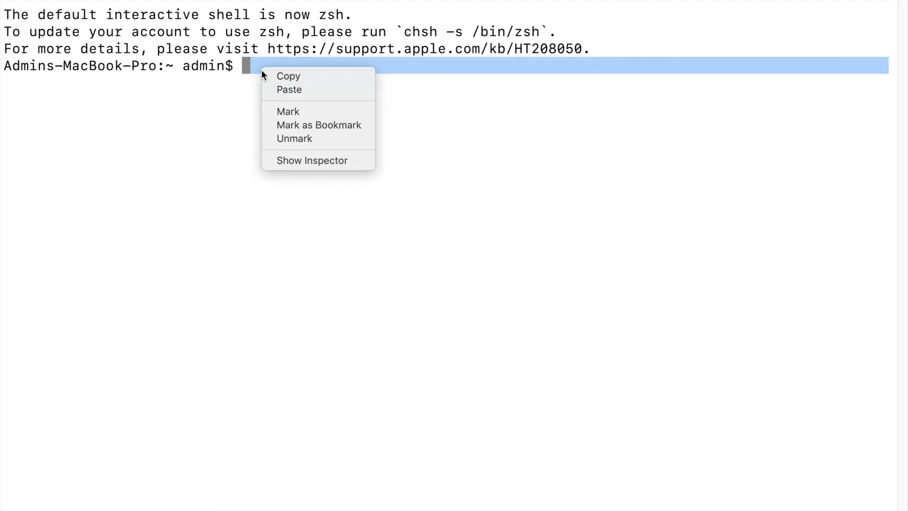
pyautogui.click(283, 90)
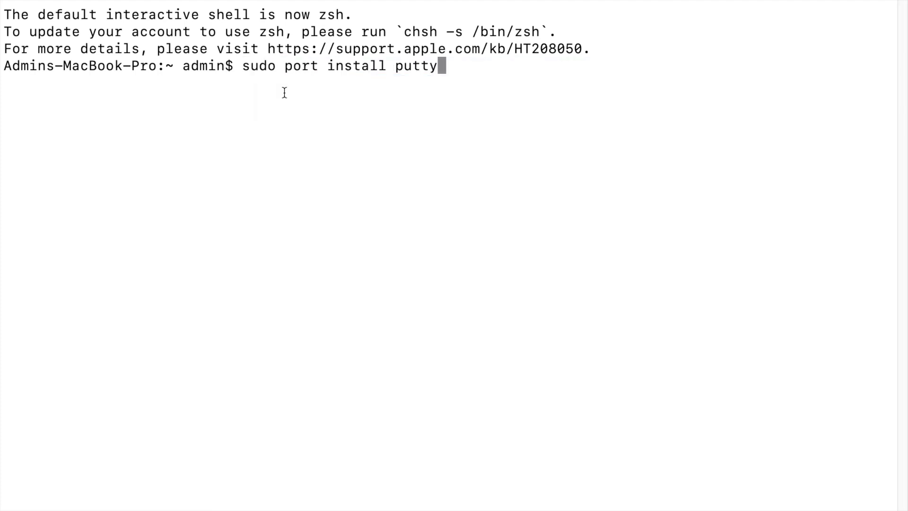
pyautogui.press('Return')
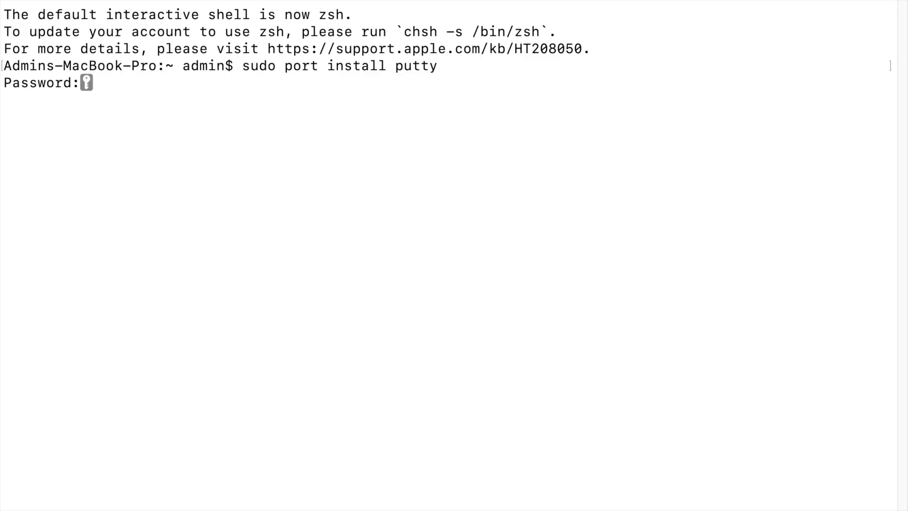
pyautogui.press('Return')
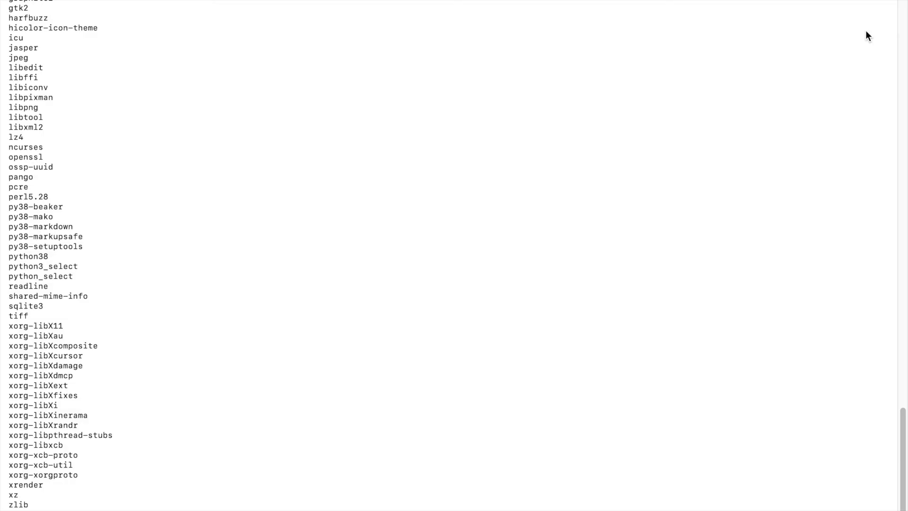
pyautogui.write('y')
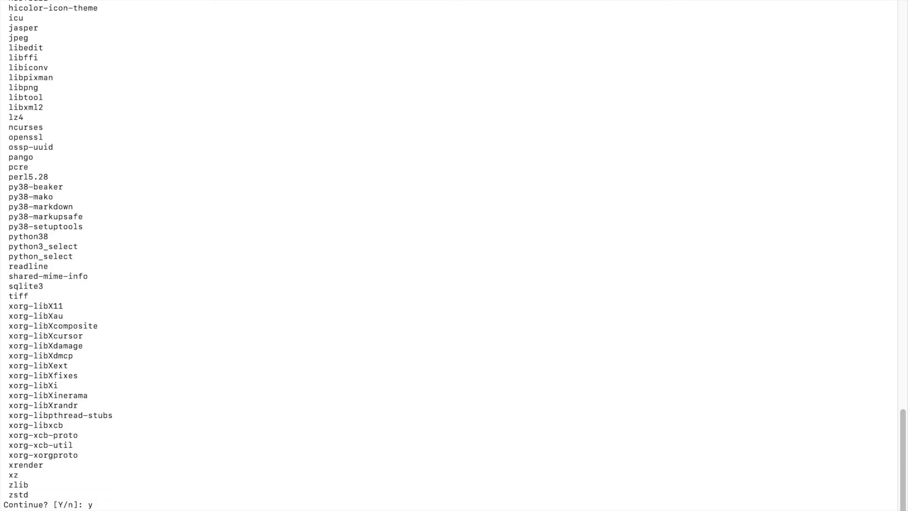
pyautogui.press('Return')
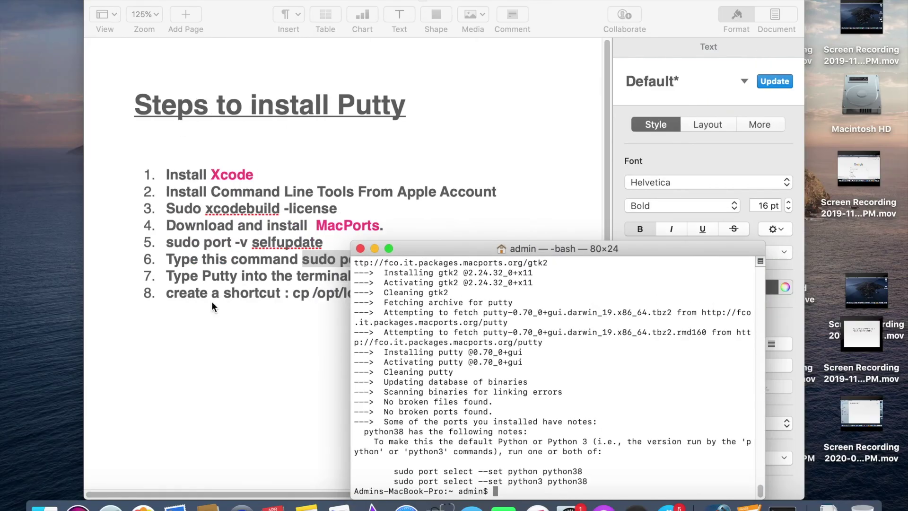
# Copy the shortcut command "cp /opt/local/bin/putty ~/Desktop/PuTTY" from item 8 of the steps document and paste it into Terminal.
pyautogui.click(214, 322)
pyautogui.moveTo(294, 294); pyautogui.dragTo(561, 296)
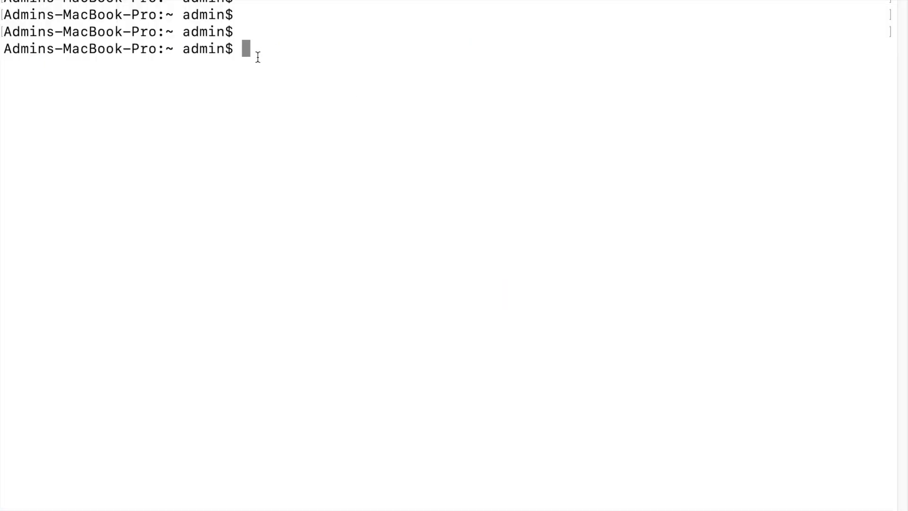
pyautogui.rightClick(257, 53)
pyautogui.click(287, 72)
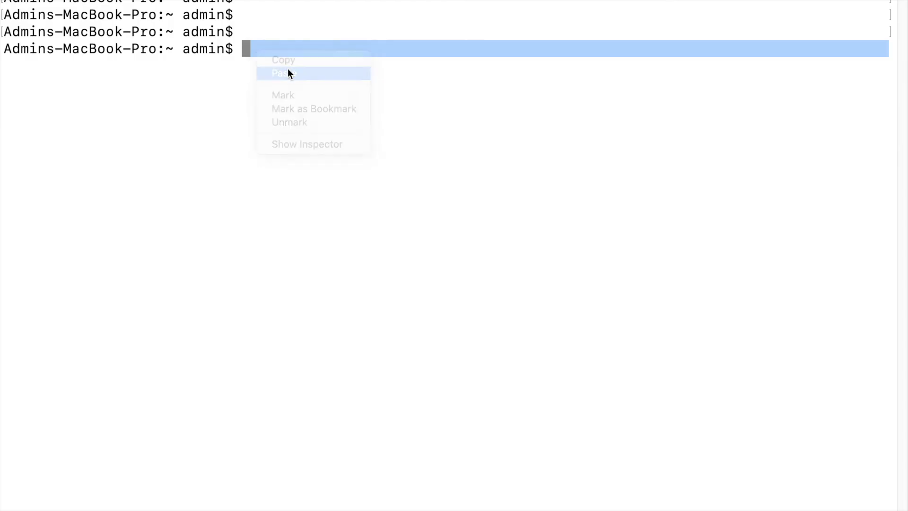
# Correct the pasted command to "cp /opt/local/bin/putty ~/Desktop/PuTTY" by adding the space after cp, and run it.
pyautogui.press('Left')
pyautogui.press('Left')
pyautogui.press('Left')
pyautogui.press('Left')
pyautogui.press('Left')
pyautogui.press('Left')
pyautogui.press('Left')
pyautogui.press('Left')
pyautogui.press('Left')
pyautogui.press('Left')
pyautogui.press('Left')
pyautogui.press('Left')
pyautogui.press('Left')
pyautogui.press('Left')
pyautogui.press('Left')
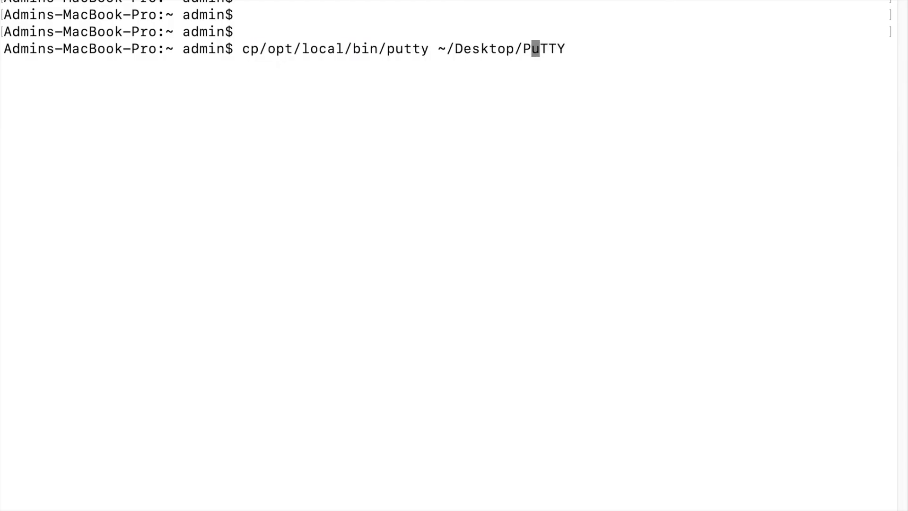
pyautogui.press('Left')
pyautogui.press('Left')
pyautogui.press('Left')
pyautogui.press('Left')
pyautogui.press('Left')
pyautogui.press('Left')
pyautogui.press('Left')
pyautogui.press('Left')
pyautogui.press('Left')
pyautogui.press('Left')
pyautogui.press('Left')
pyautogui.press('Left')
pyautogui.press('Left')
pyautogui.press('Left')
pyautogui.press('Left')
pyautogui.press('Left')
pyautogui.press('Left')
pyautogui.press('Left')
pyautogui.press('Left')
pyautogui.press('Left')
pyautogui.press('Left')
pyautogui.press('Return')
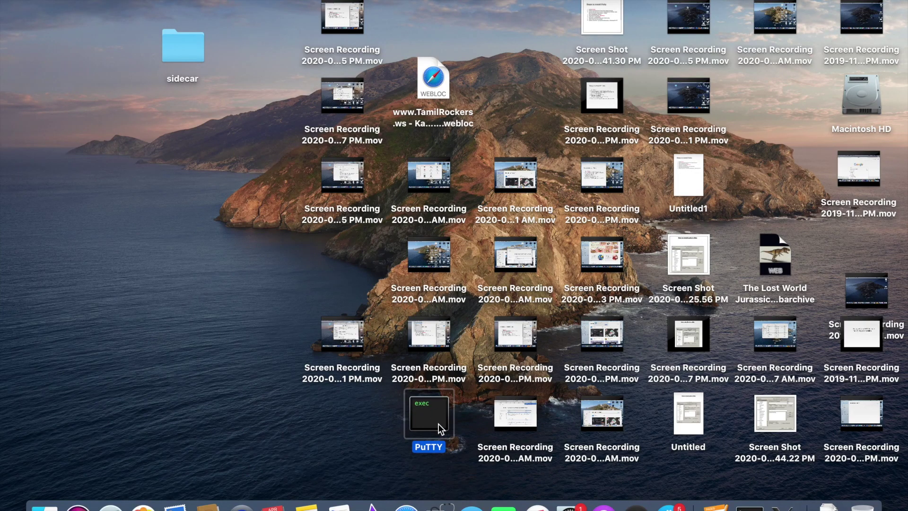
# Launch PuTTY from its desktop shortcut.
pyautogui.doubleClick(433, 419)
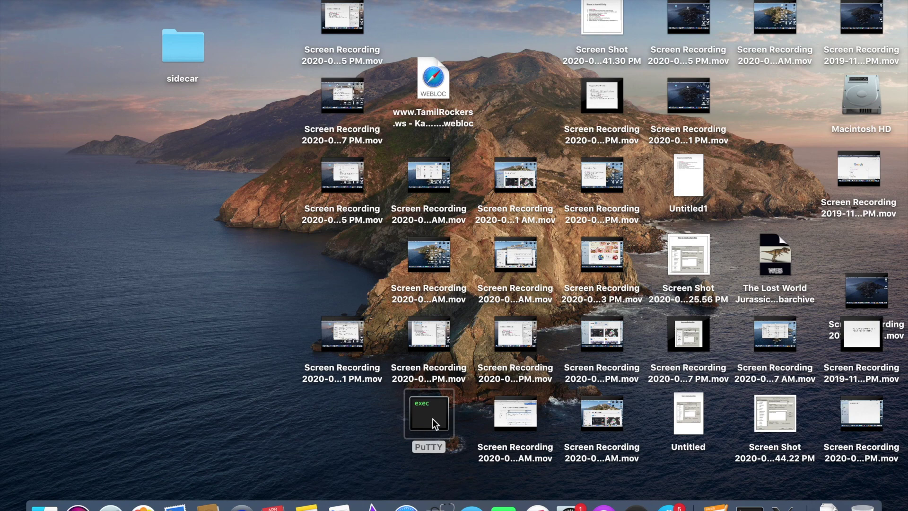